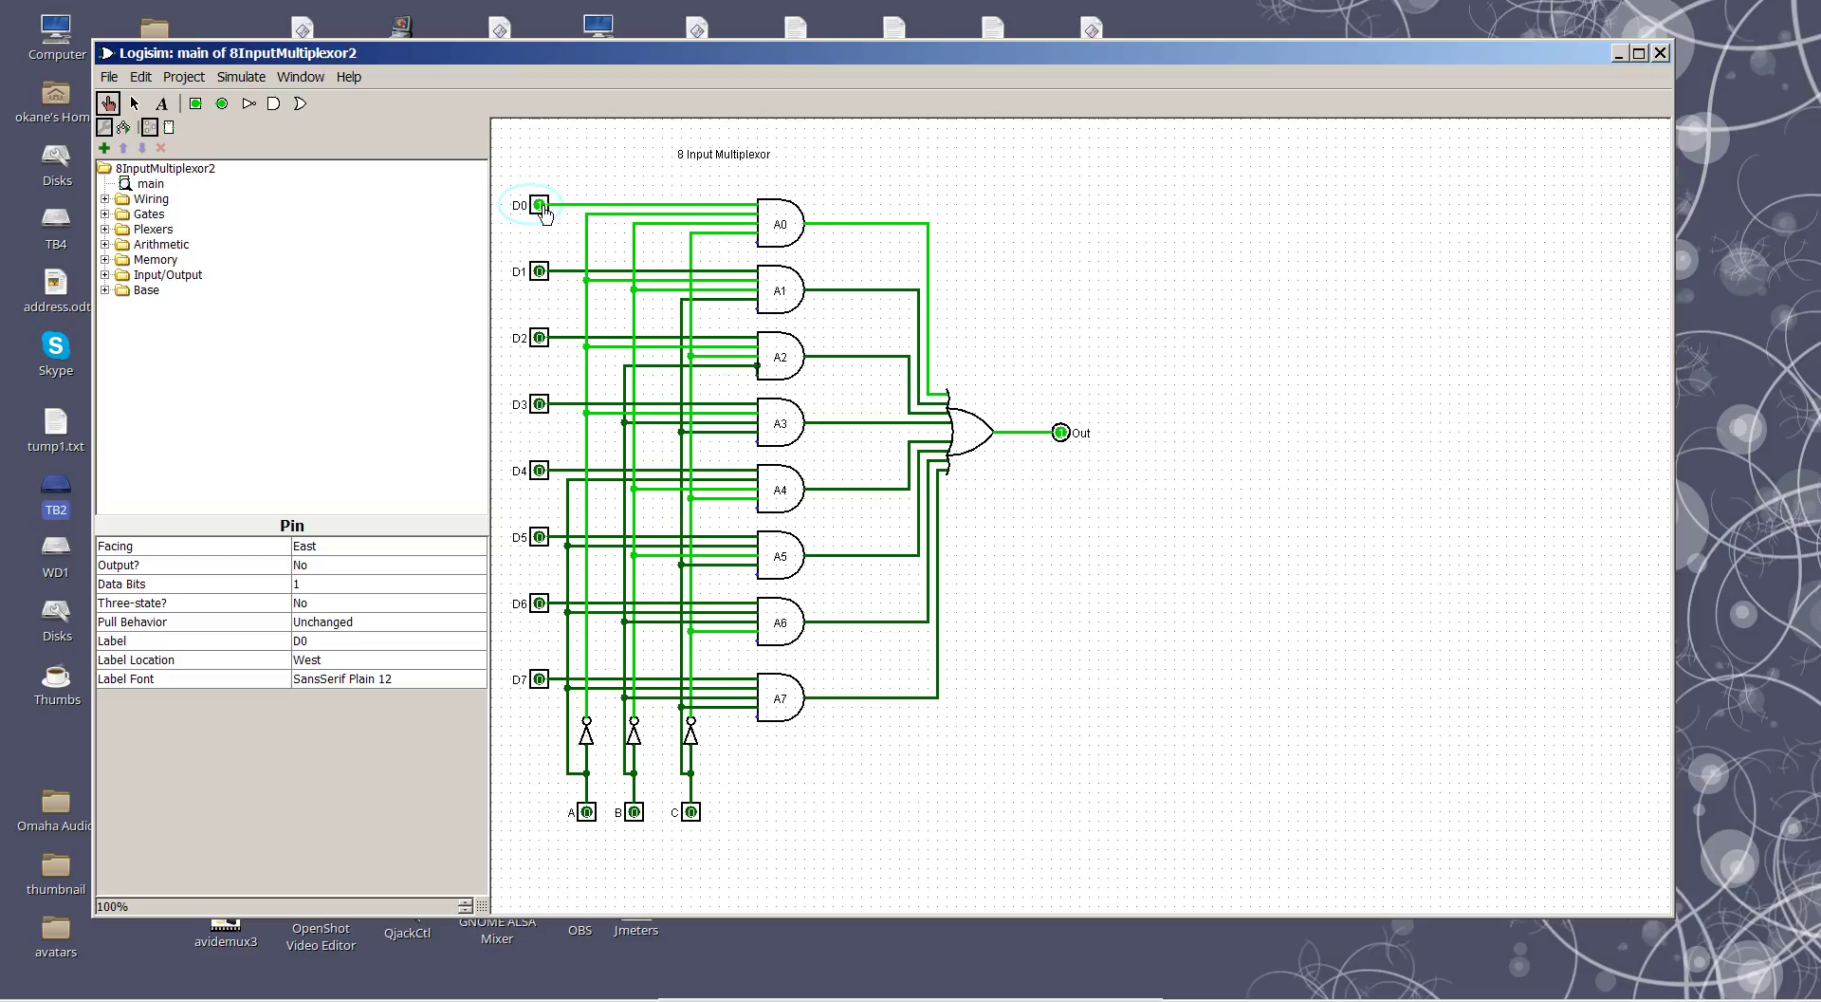
Toggle D0 repeatedly at address 000, confirming Out follows it, and leave D0 on.
{"action": "left_click", "coordinate": [541, 206]}
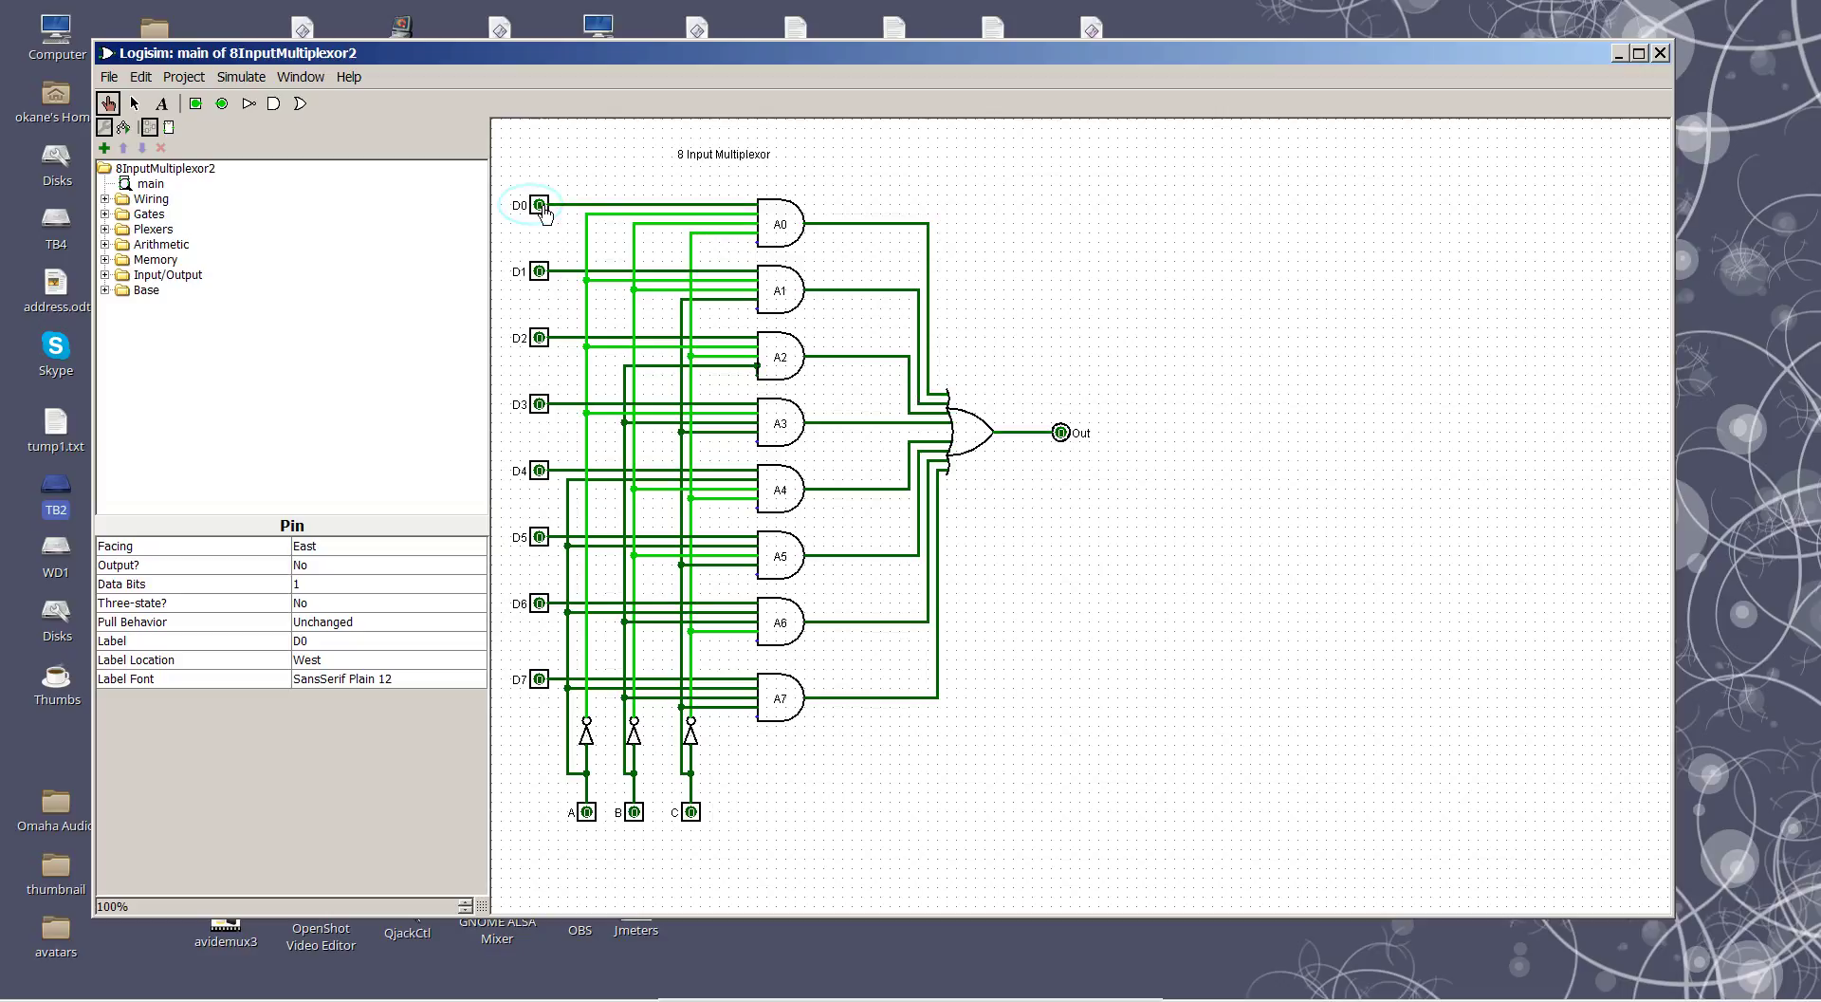
{"action": "left_click", "coordinate": [541, 206]}
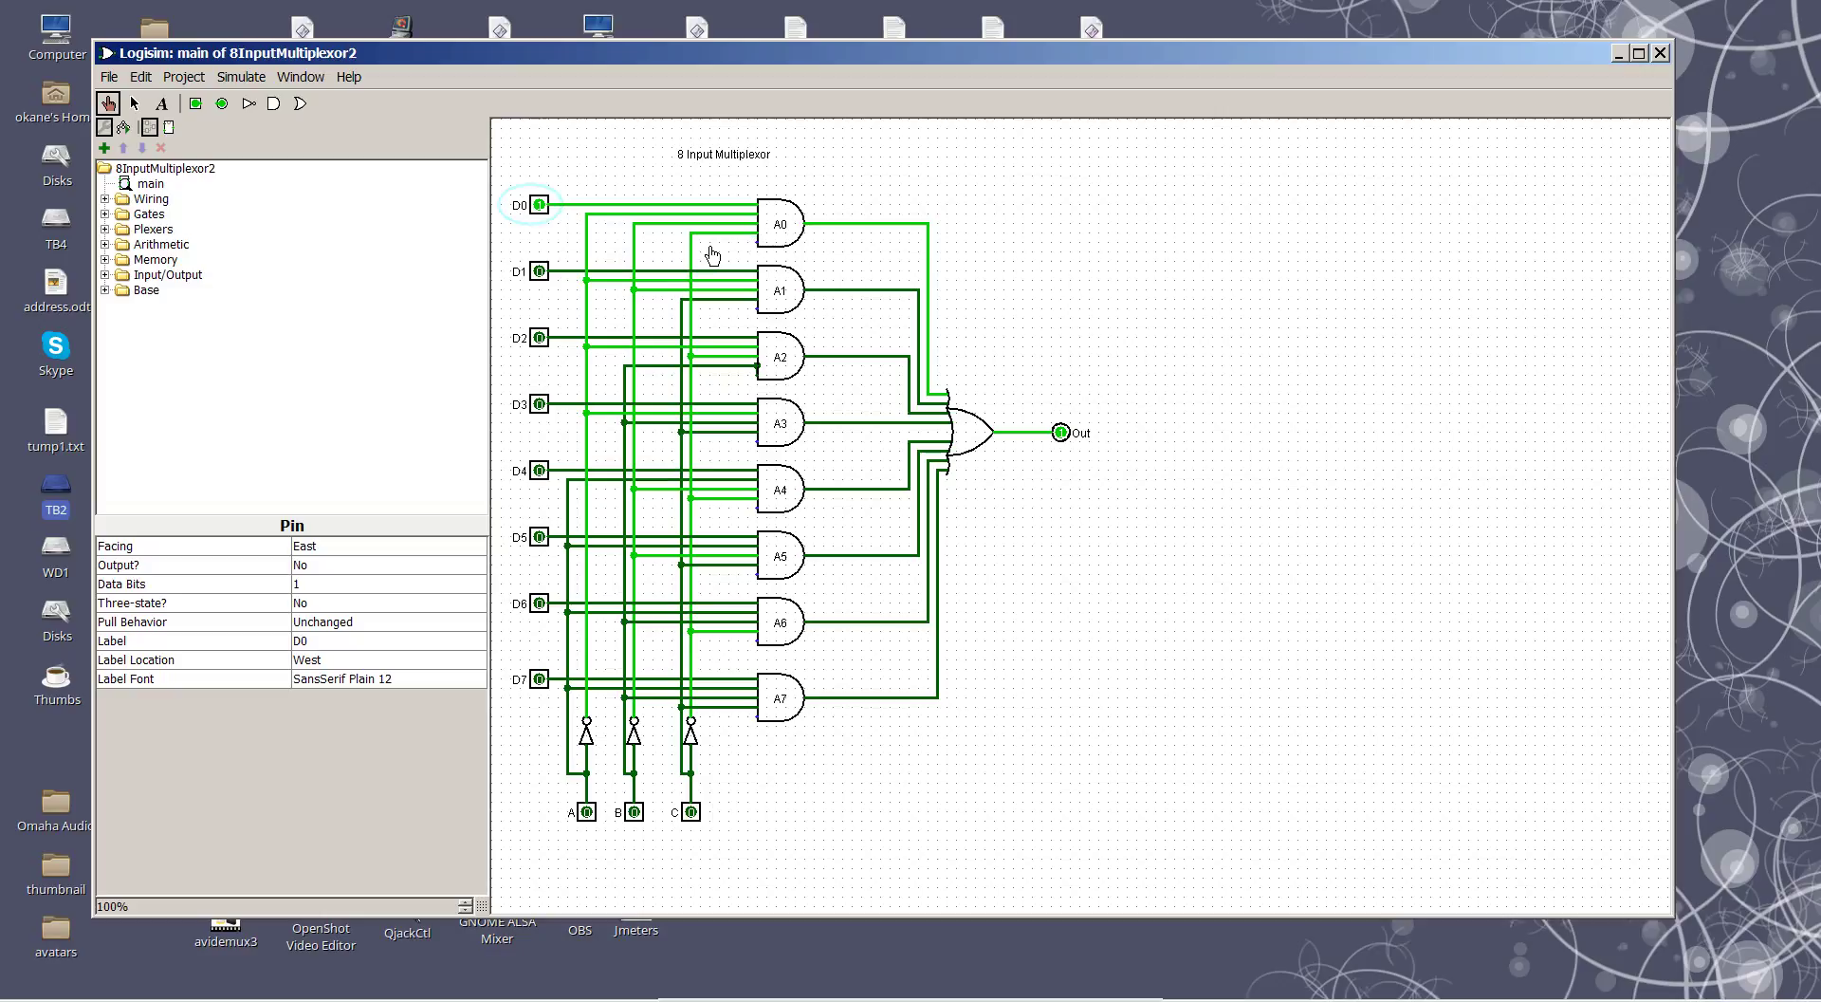
{"action": "left_click", "coordinate": [539, 206]}
{"action": "left_click", "coordinate": [540, 206]}
{"action": "left_click", "coordinate": [540, 205]}
{"action": "left_click", "coordinate": [539, 205]}
{"action": "left_click", "coordinate": [540, 206]}
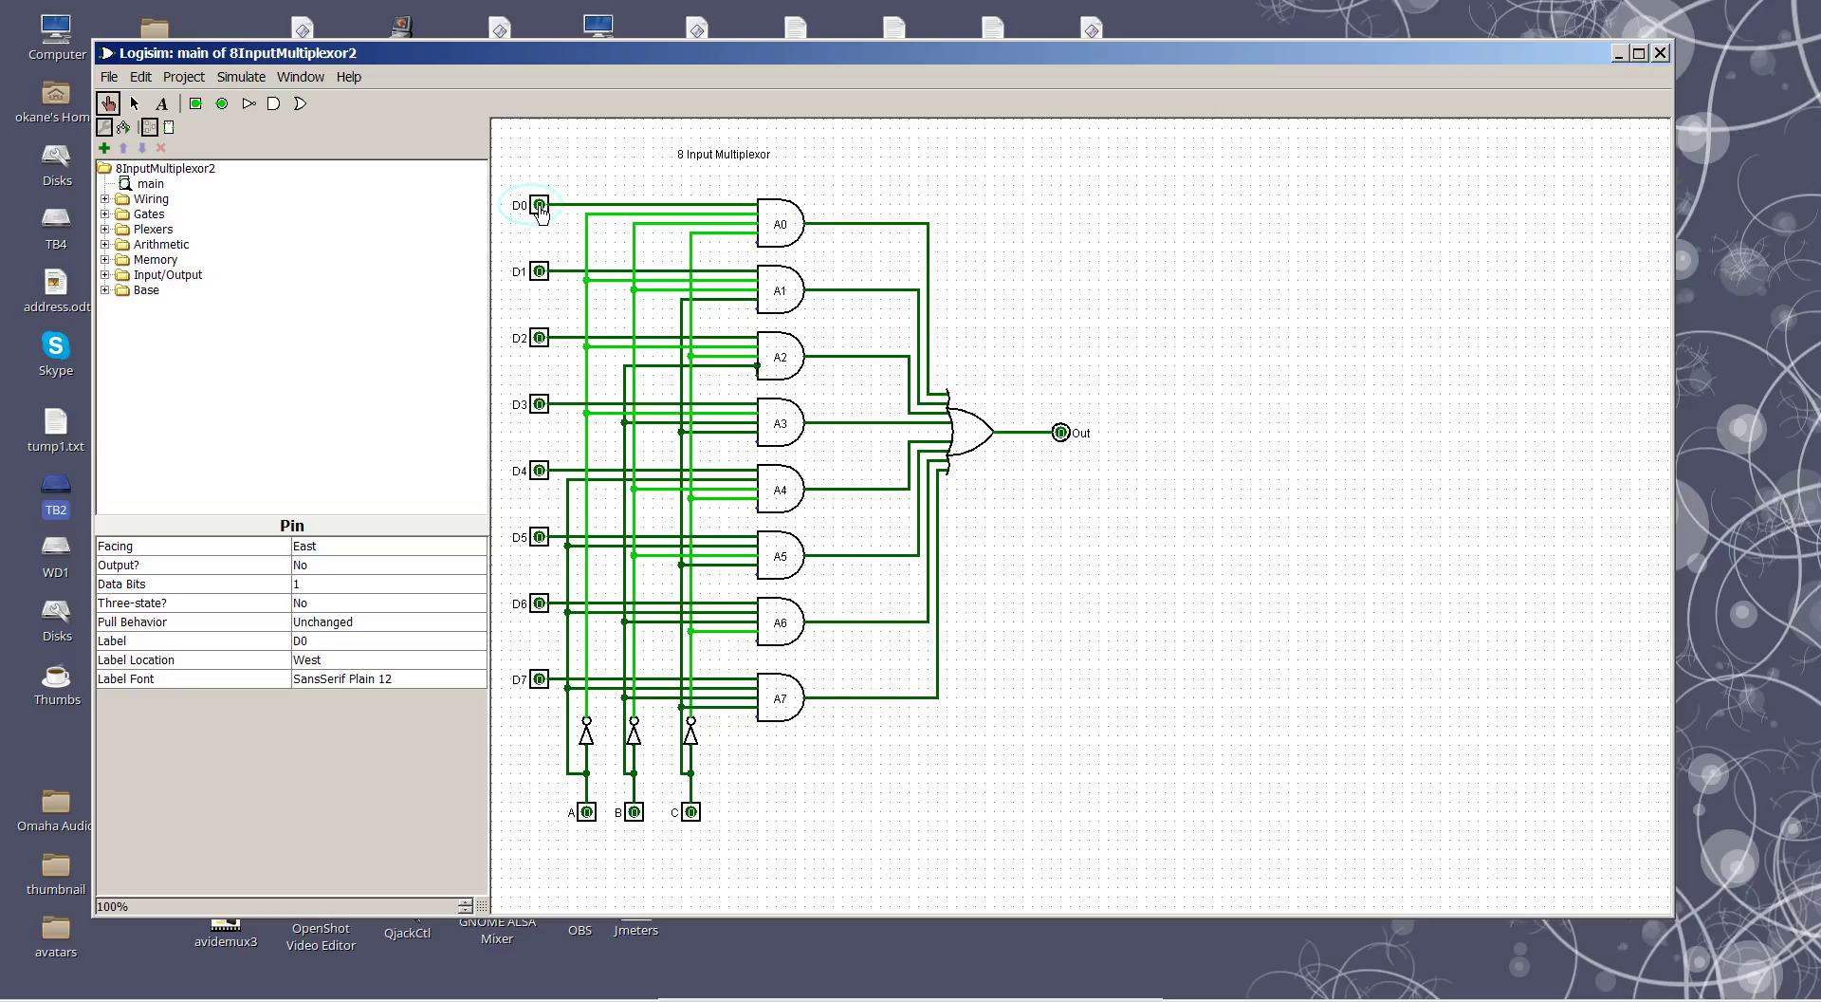
{"action": "left_click", "coordinate": [540, 206]}
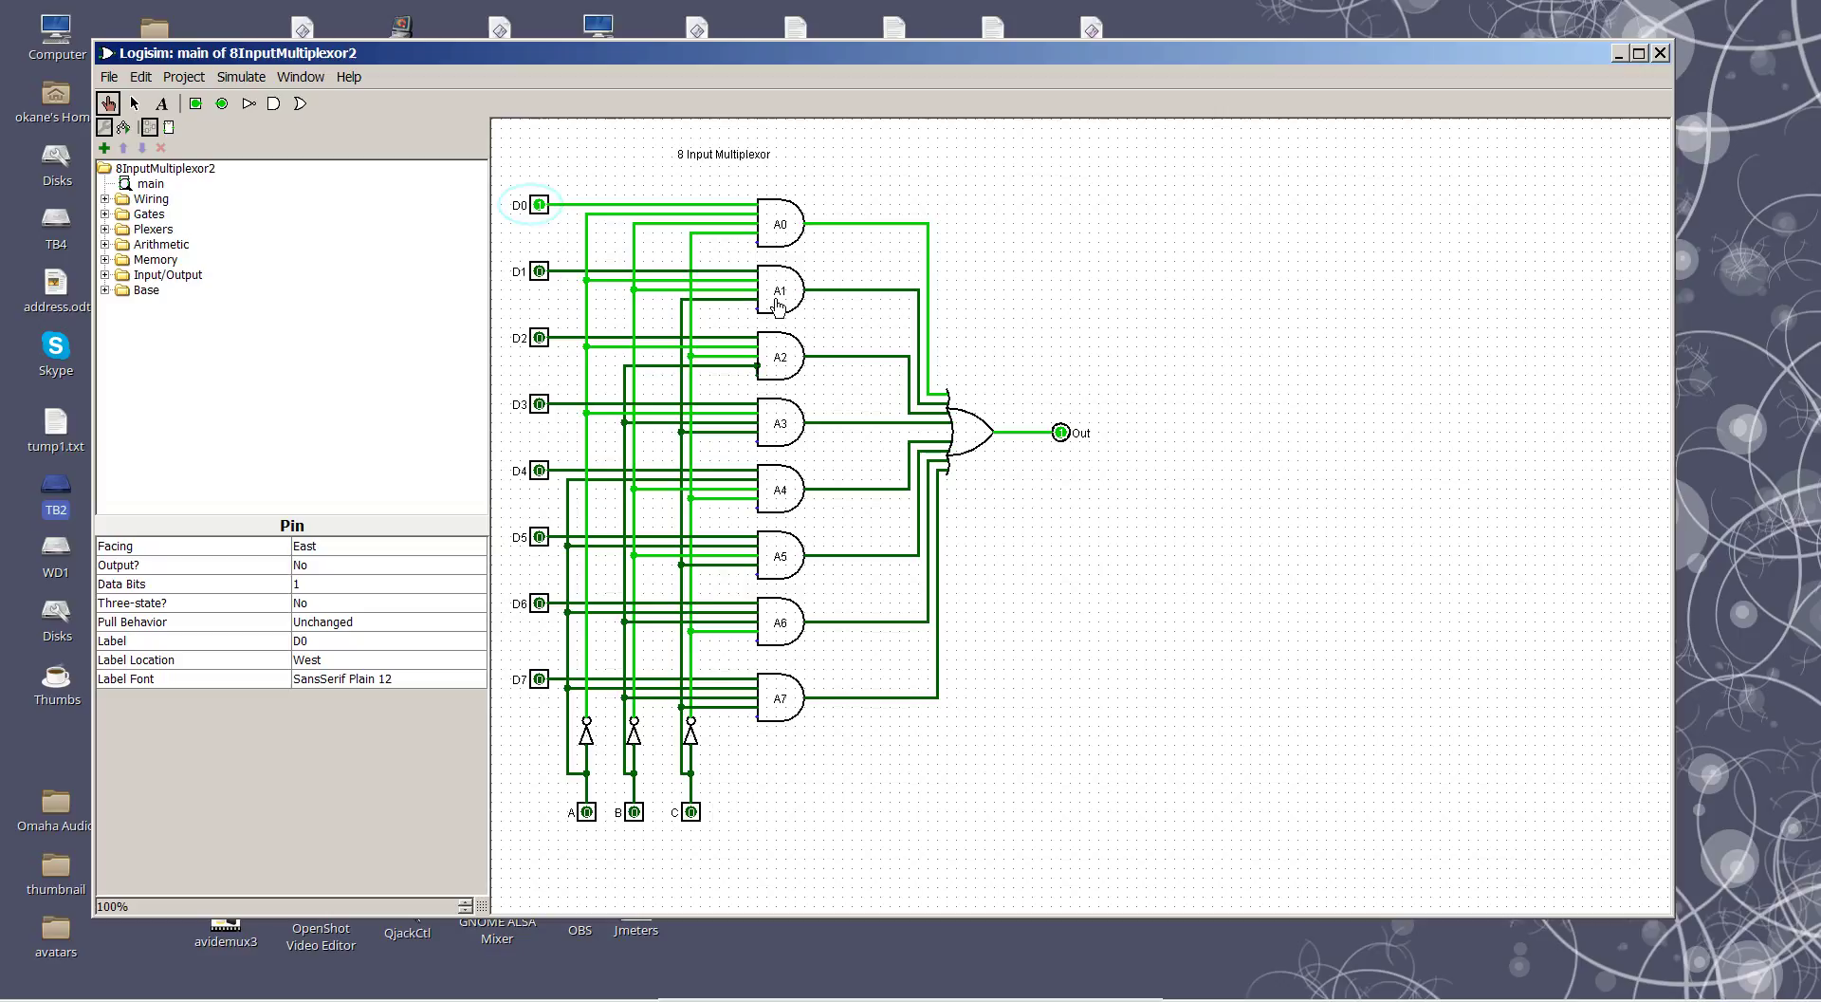
Switch D0 off and flip D1 on and off, showing Out ignores D1.
{"action": "left_click", "coordinate": [539, 273]}
{"action": "left_click", "coordinate": [539, 273]}
{"action": "left_click", "coordinate": [538, 273]}
{"action": "left_click", "coordinate": [539, 274]}
{"action": "left_click", "coordinate": [538, 205]}
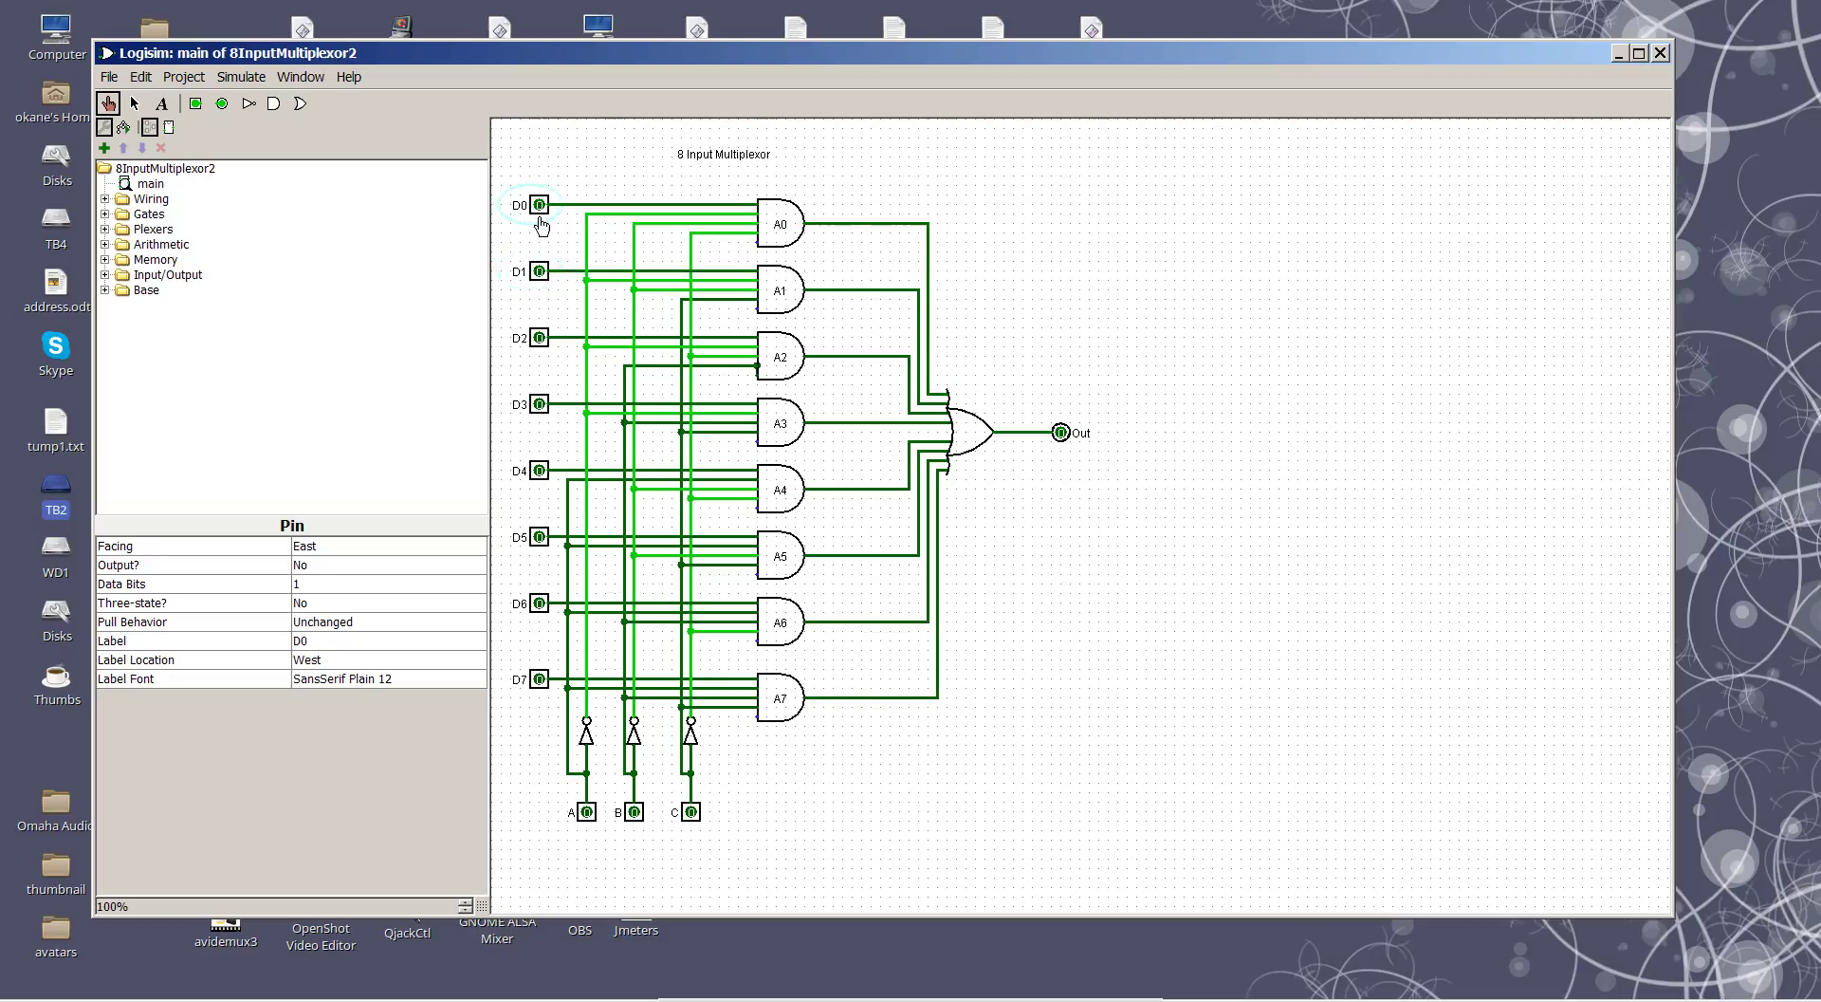
{"action": "left_click", "coordinate": [539, 273]}
{"action": "left_click", "coordinate": [538, 274]}
{"action": "left_click", "coordinate": [538, 273]}
{"action": "left_click", "coordinate": [539, 273]}
Toggle D2 on and off, leaving it low, to show Out is unaffected.
{"action": "left_click", "coordinate": [539, 339]}
{"action": "left_click", "coordinate": [539, 338]}
{"action": "left_click", "coordinate": [539, 339]}
{"action": "left_click", "coordinate": [539, 338]}
{"action": "left_click", "coordinate": [540, 339]}
{"action": "left_click", "coordinate": [539, 339]}
Toggle D7 on and off, leaving it low, to show Out ignores it.
{"action": "left_click", "coordinate": [539, 679]}
{"action": "left_click", "coordinate": [538, 679]}
{"action": "left_click", "coordinate": [538, 679]}
{"action": "left_click", "coordinate": [539, 679]}
Set address line C to 1 (address 001) and toggle D1, showing Out follows it.
{"action": "left_click", "coordinate": [690, 813]}
{"action": "left_click", "coordinate": [538, 272]}
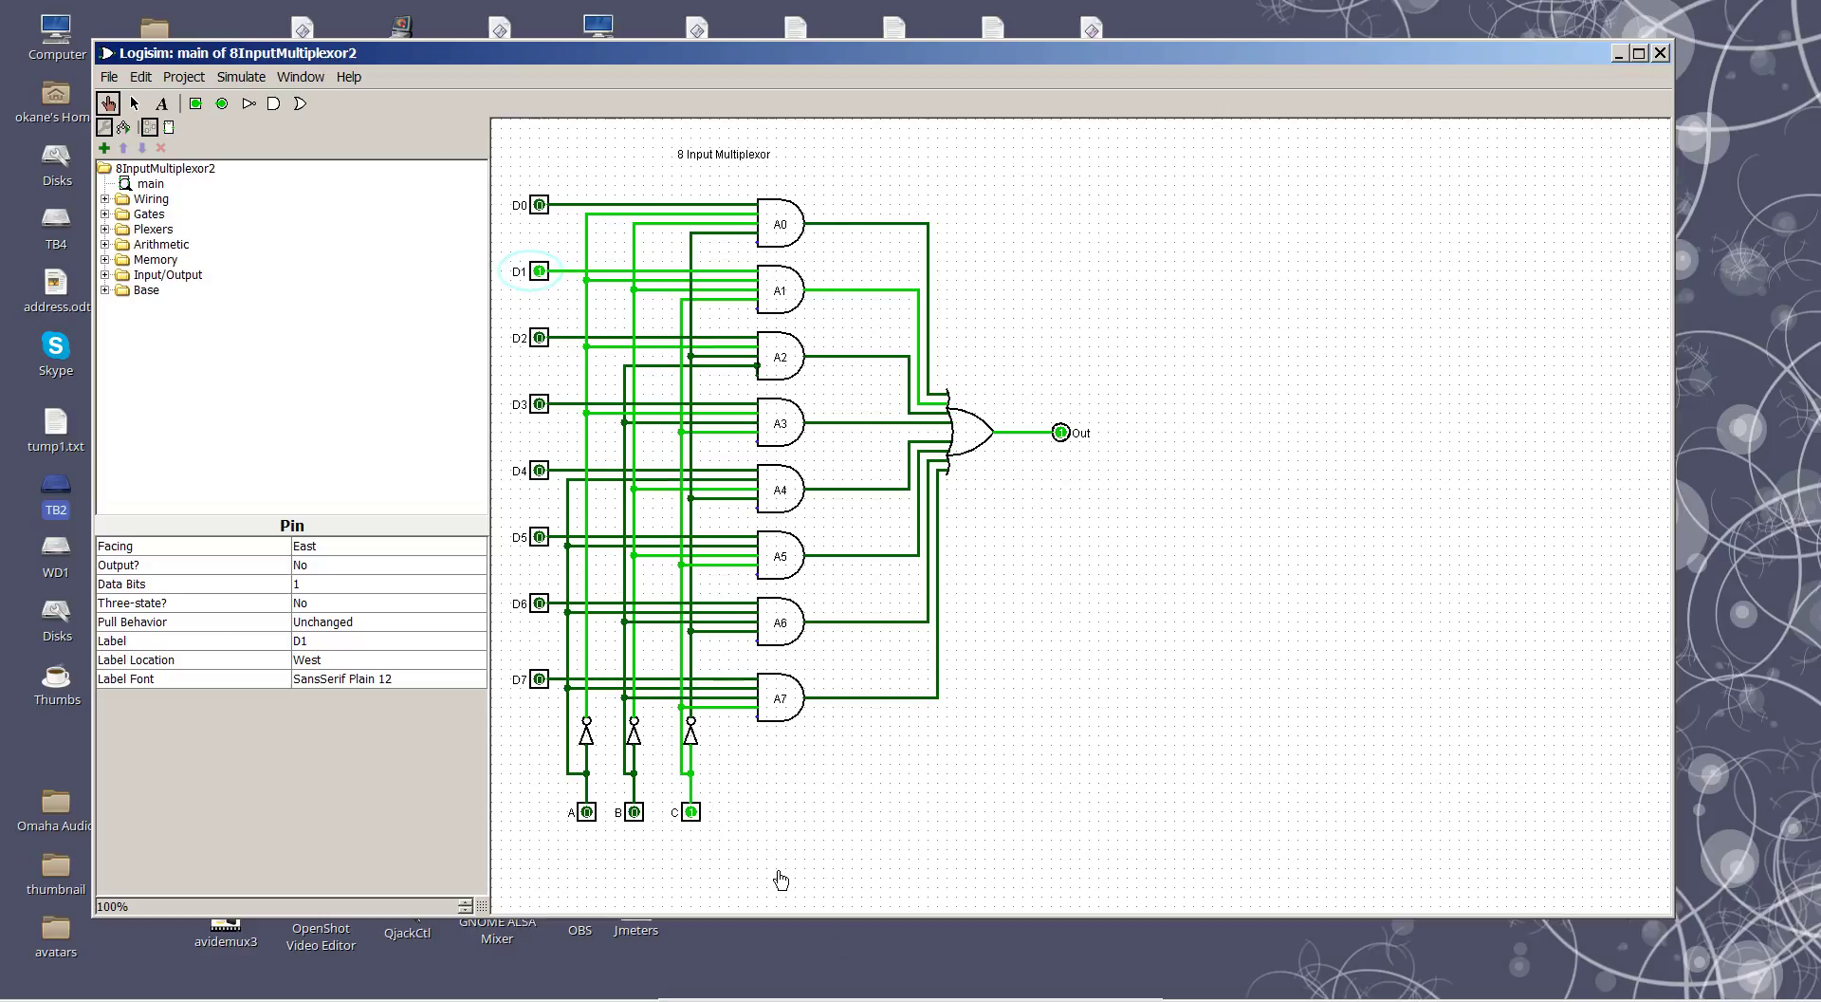
{"action": "left_click", "coordinate": [538, 272]}
{"action": "left_click", "coordinate": [539, 272]}
{"action": "left_click", "coordinate": [539, 272]}
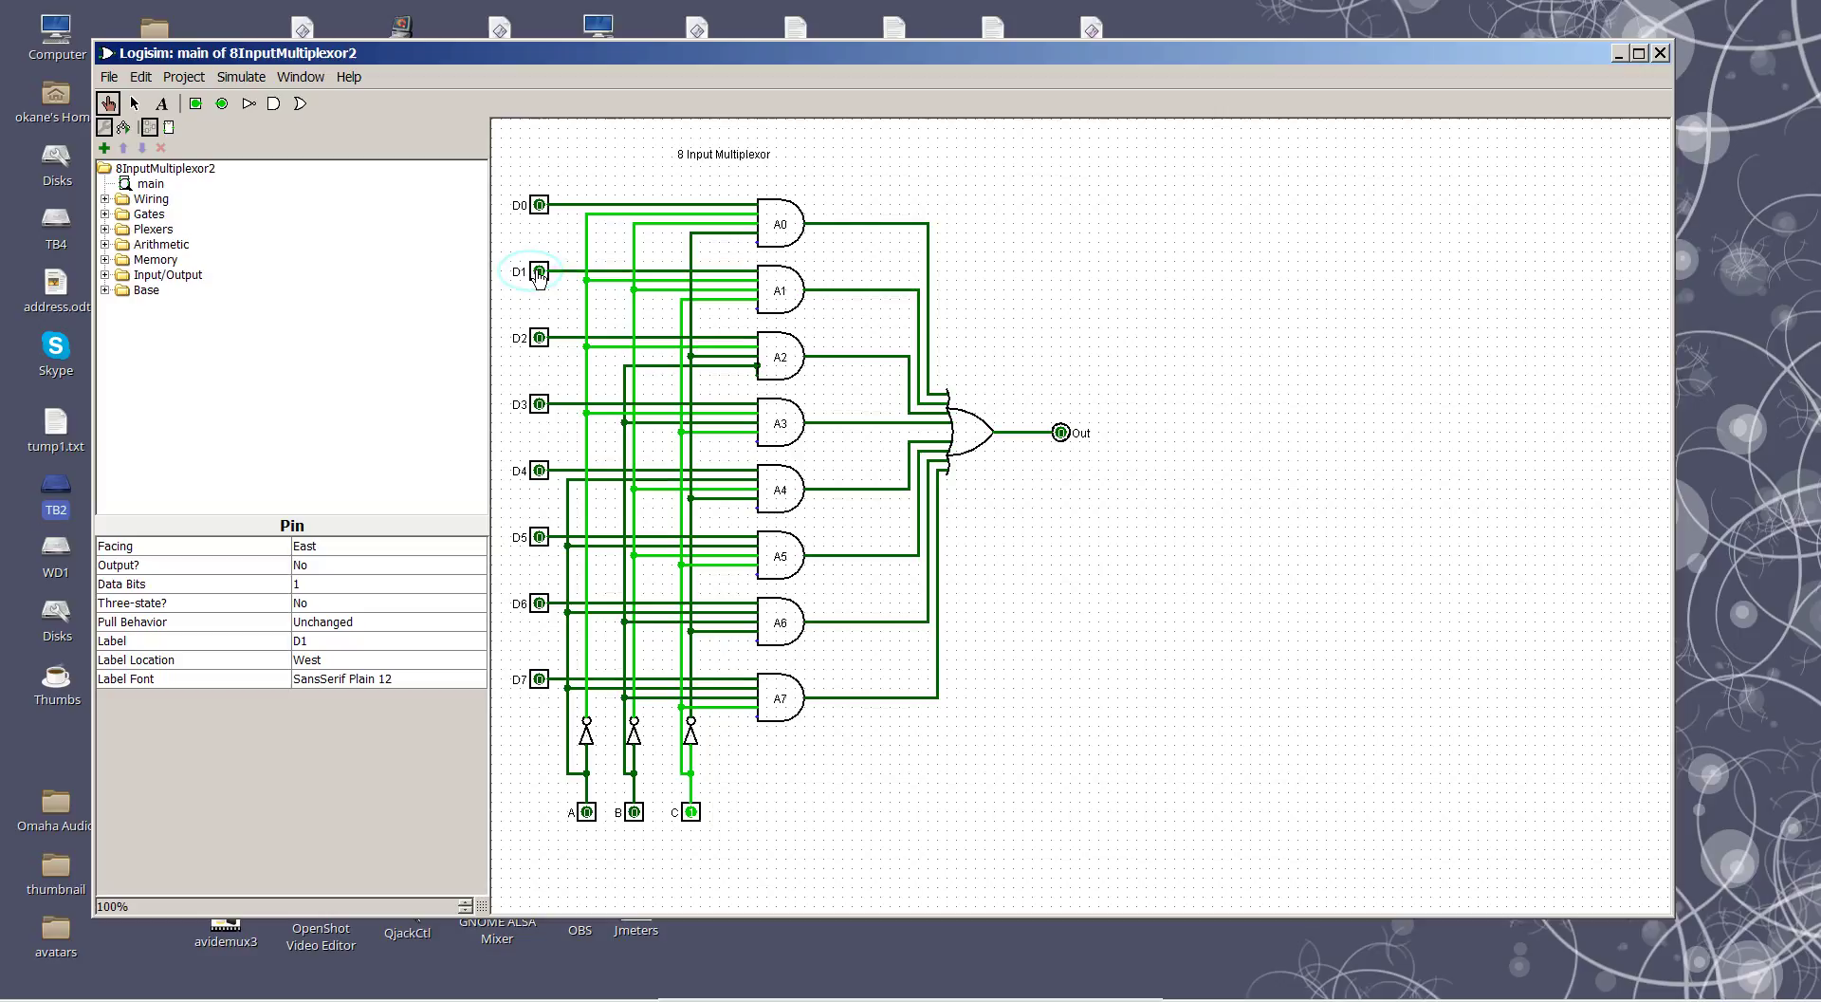
{"action": "left_click", "coordinate": [538, 272]}
{"action": "left_click", "coordinate": [538, 272]}
{"action": "left_click", "coordinate": [538, 272]}
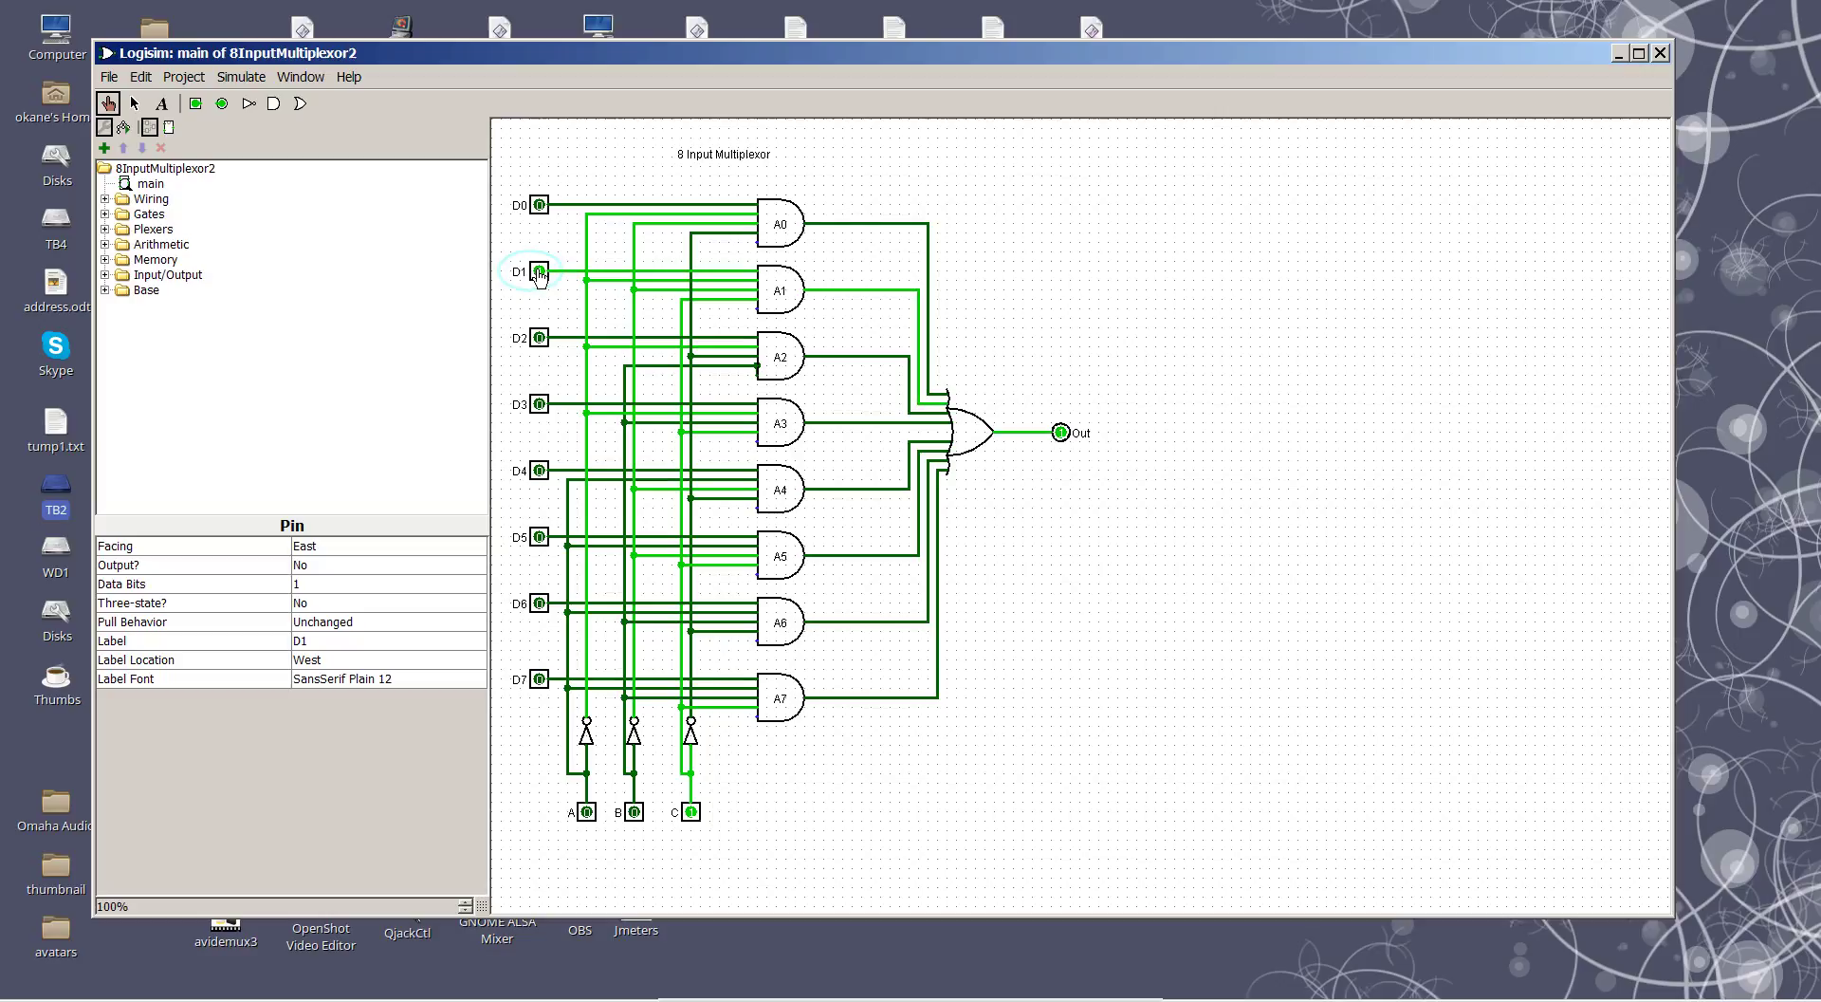
{"action": "left_click", "coordinate": [539, 272]}
Toggle D0, D2 and D3 to check they don't drive Out at address 001.
{"action": "left_click", "coordinate": [539, 206]}
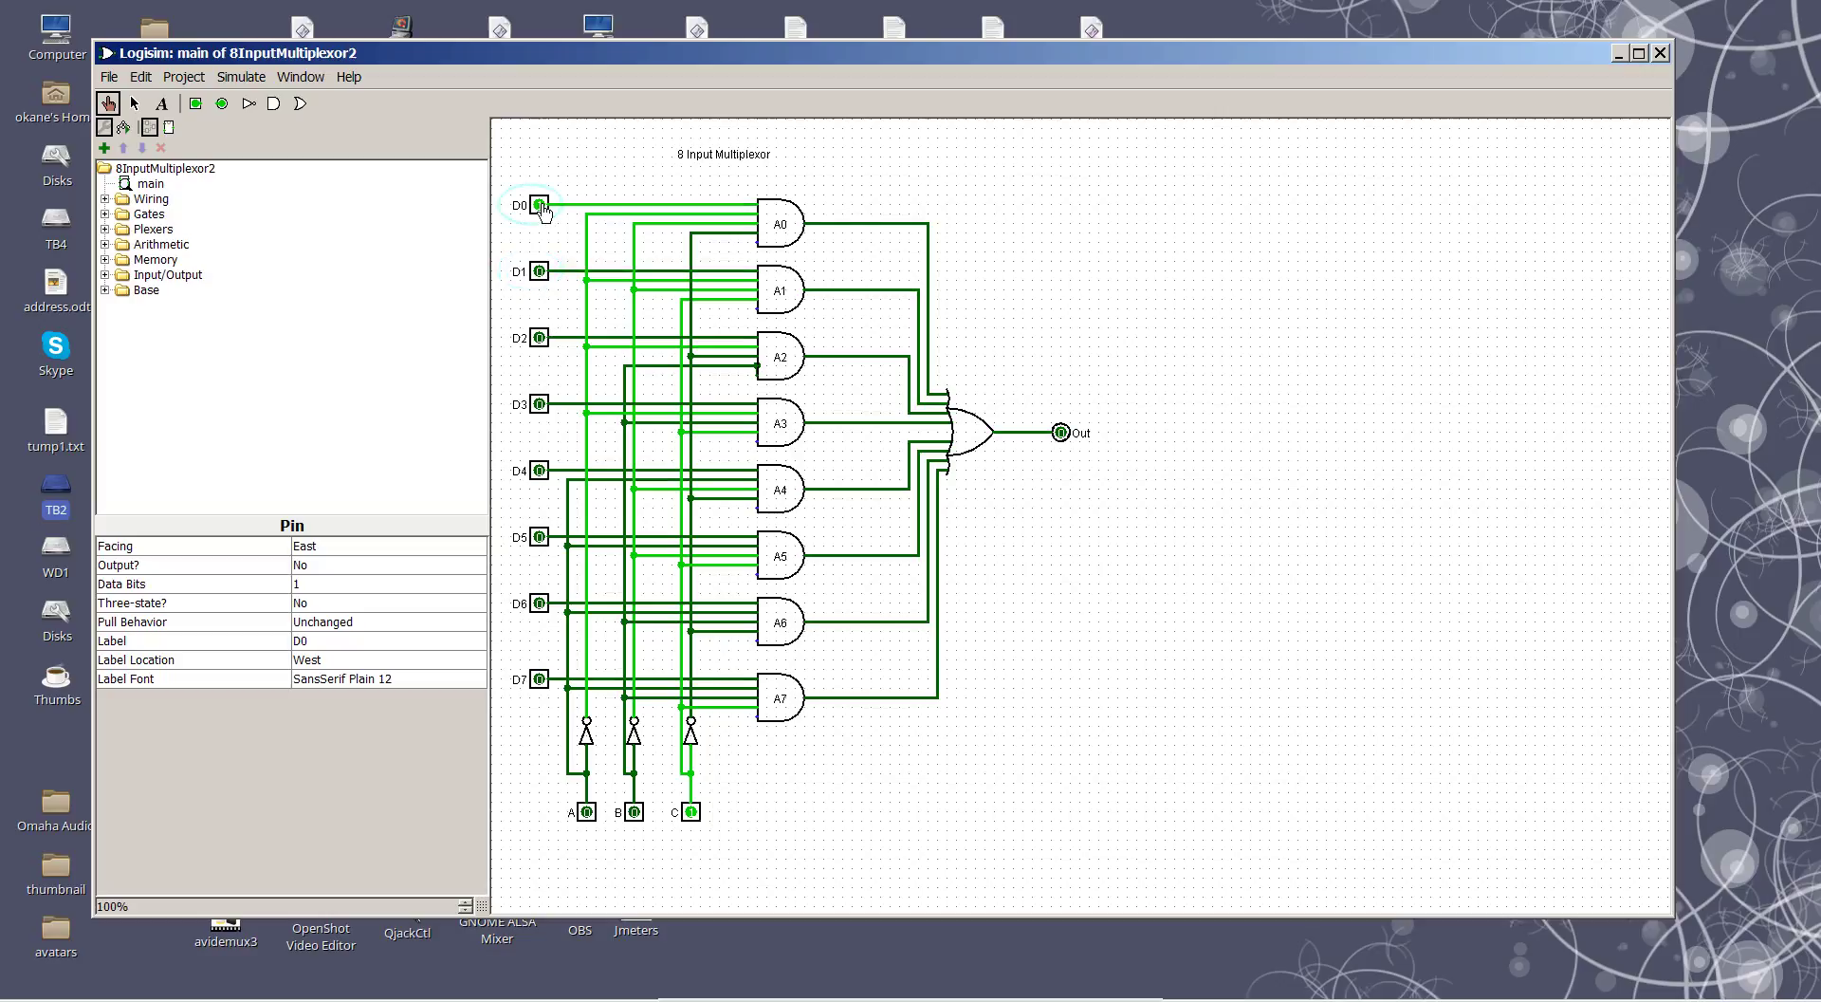
{"action": "left_click", "coordinate": [539, 206]}
{"action": "left_click", "coordinate": [539, 206]}
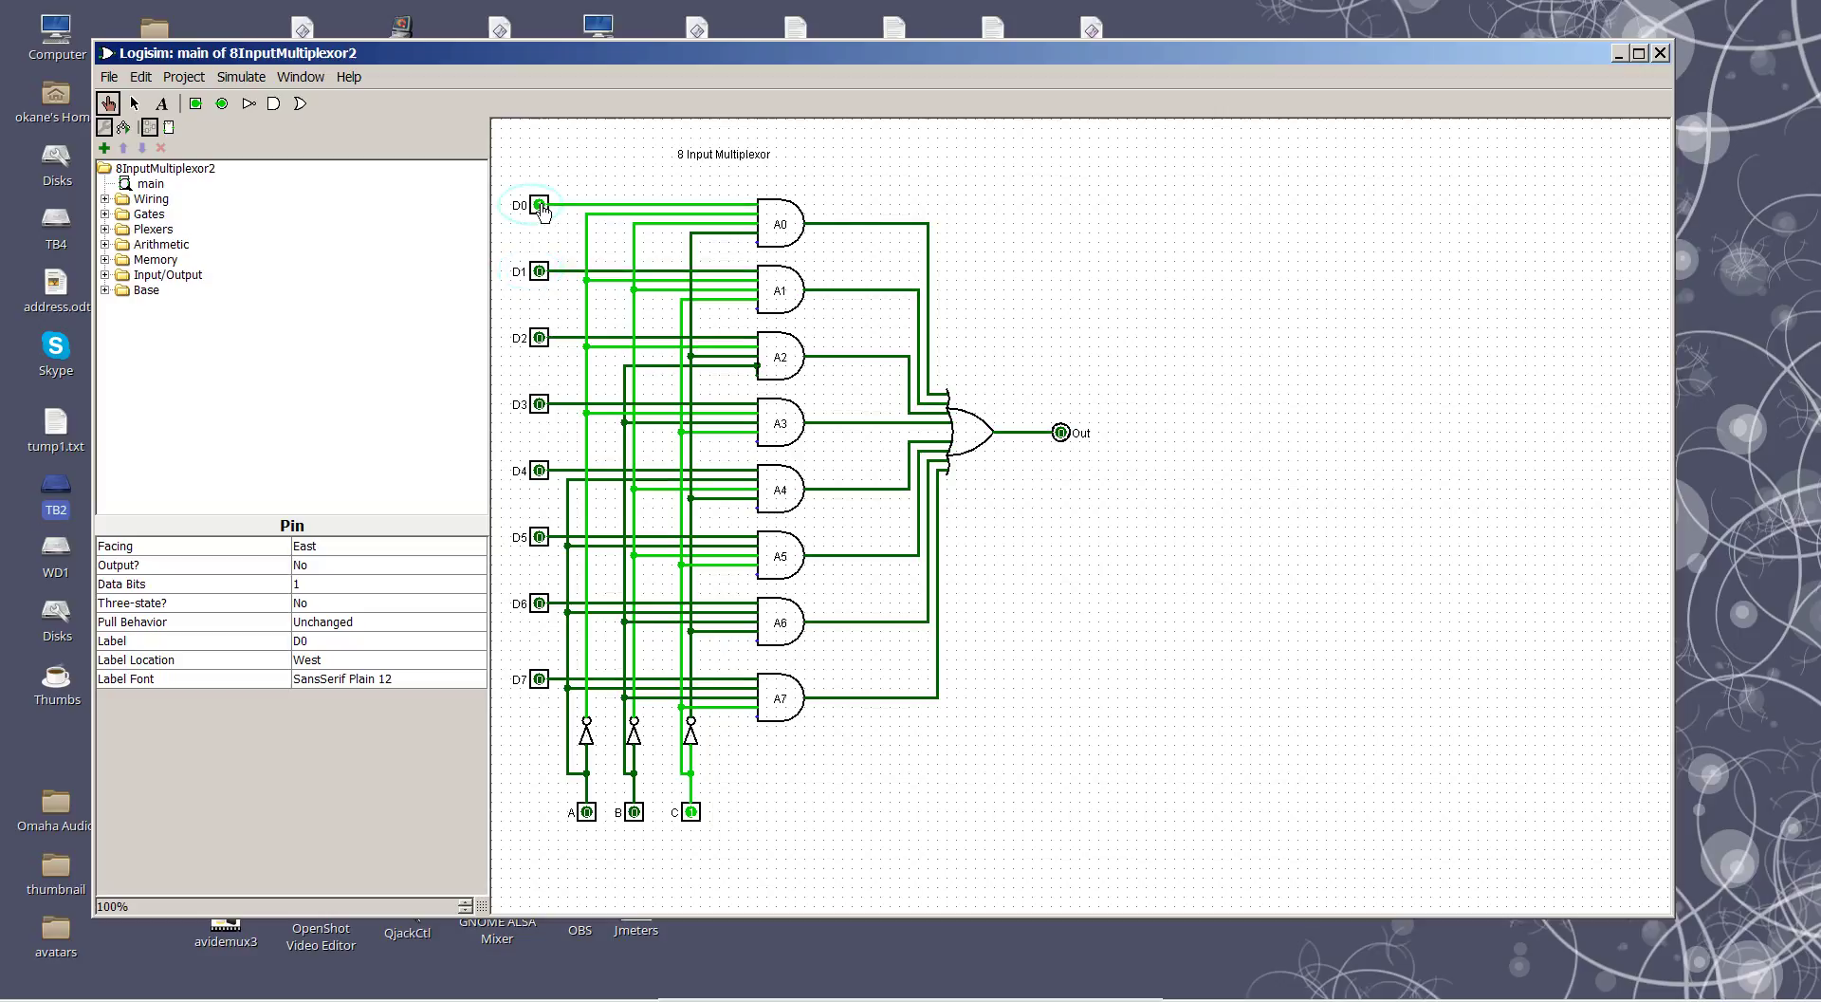
{"action": "left_click", "coordinate": [538, 339]}
{"action": "left_click", "coordinate": [539, 338]}
{"action": "left_click", "coordinate": [538, 405]}
{"action": "left_click", "coordinate": [538, 405]}
Toggle D4, D5, D6 and D1 on and off, leaving them low.
{"action": "left_click", "coordinate": [539, 471]}
{"action": "left_click", "coordinate": [539, 471]}
{"action": "left_click", "coordinate": [539, 538]}
{"action": "left_click", "coordinate": [539, 538]}
{"action": "left_click", "coordinate": [539, 604]}
{"action": "left_click", "coordinate": [538, 604]}
{"action": "left_click", "coordinate": [539, 272]}
{"action": "left_click", "coordinate": [539, 272]}
Set B to 1 and C to 0 (address 010), then toggle D2 so Out follows it.
{"action": "left_click", "coordinate": [634, 813]}
{"action": "left_click", "coordinate": [691, 813]}
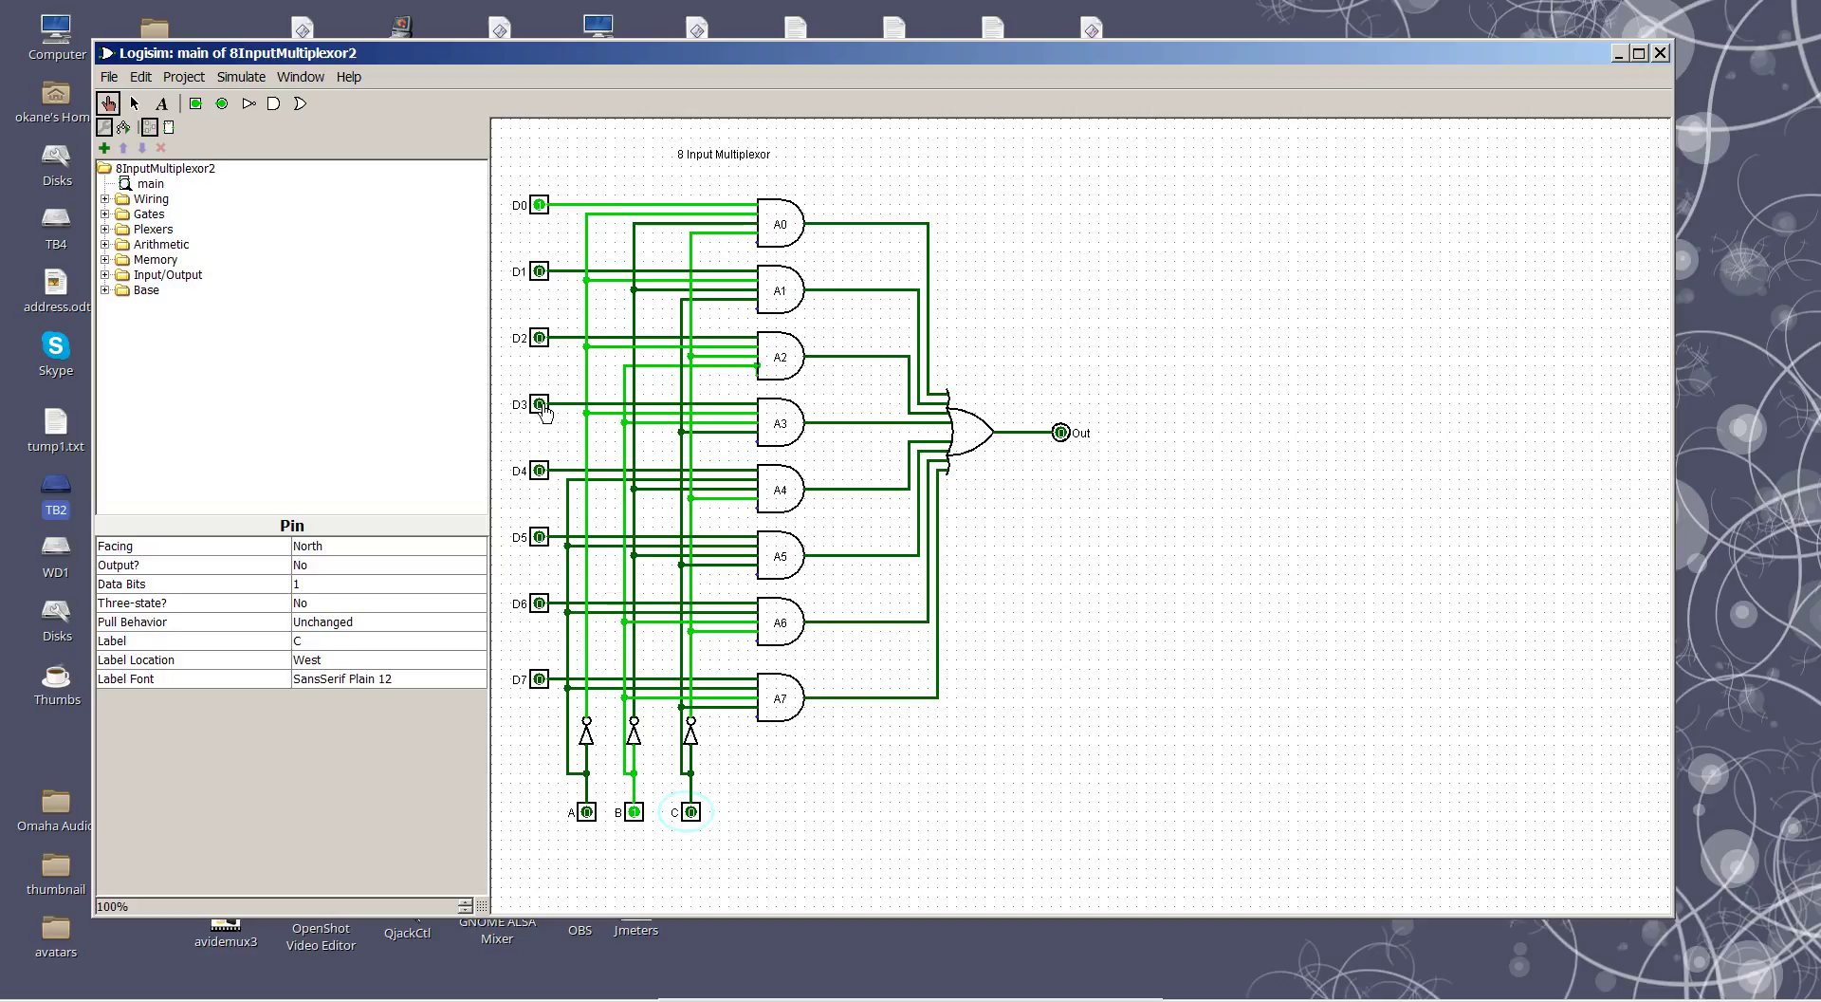
{"action": "left_click", "coordinate": [541, 340]}
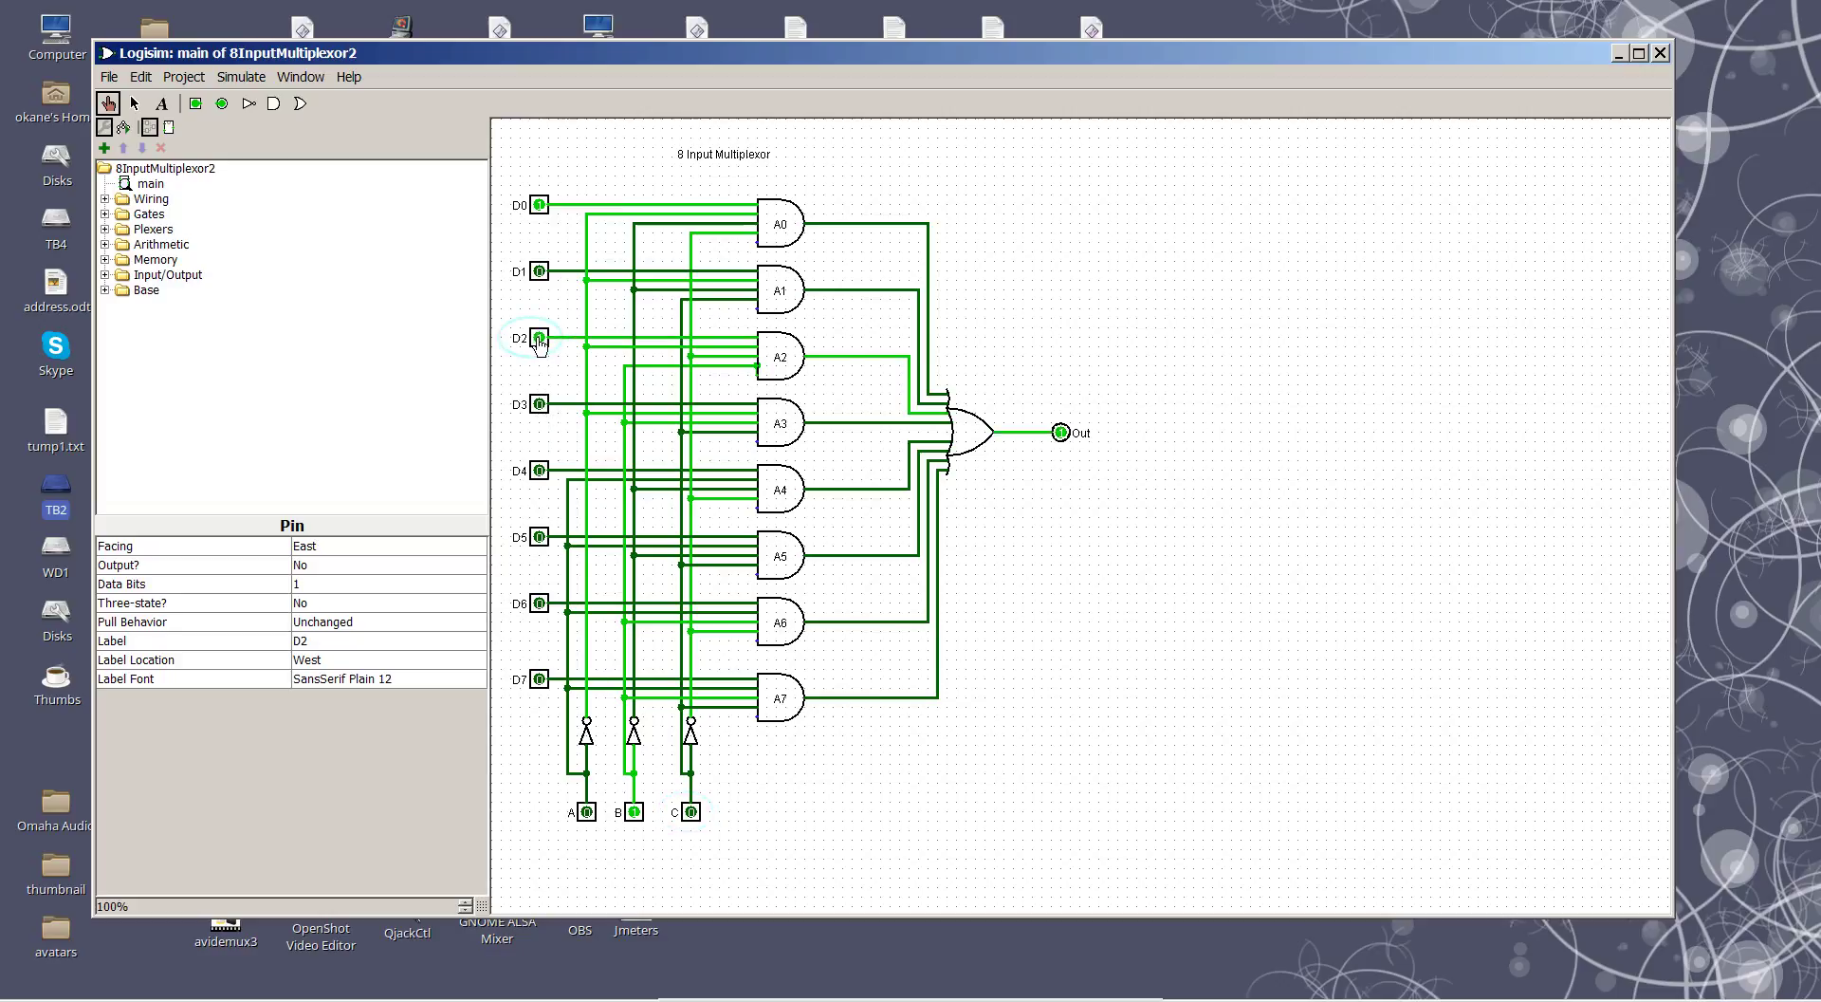
{"action": "left_click", "coordinate": [540, 339]}
{"action": "left_click", "coordinate": [540, 339]}
{"action": "left_click", "coordinate": [539, 339]}
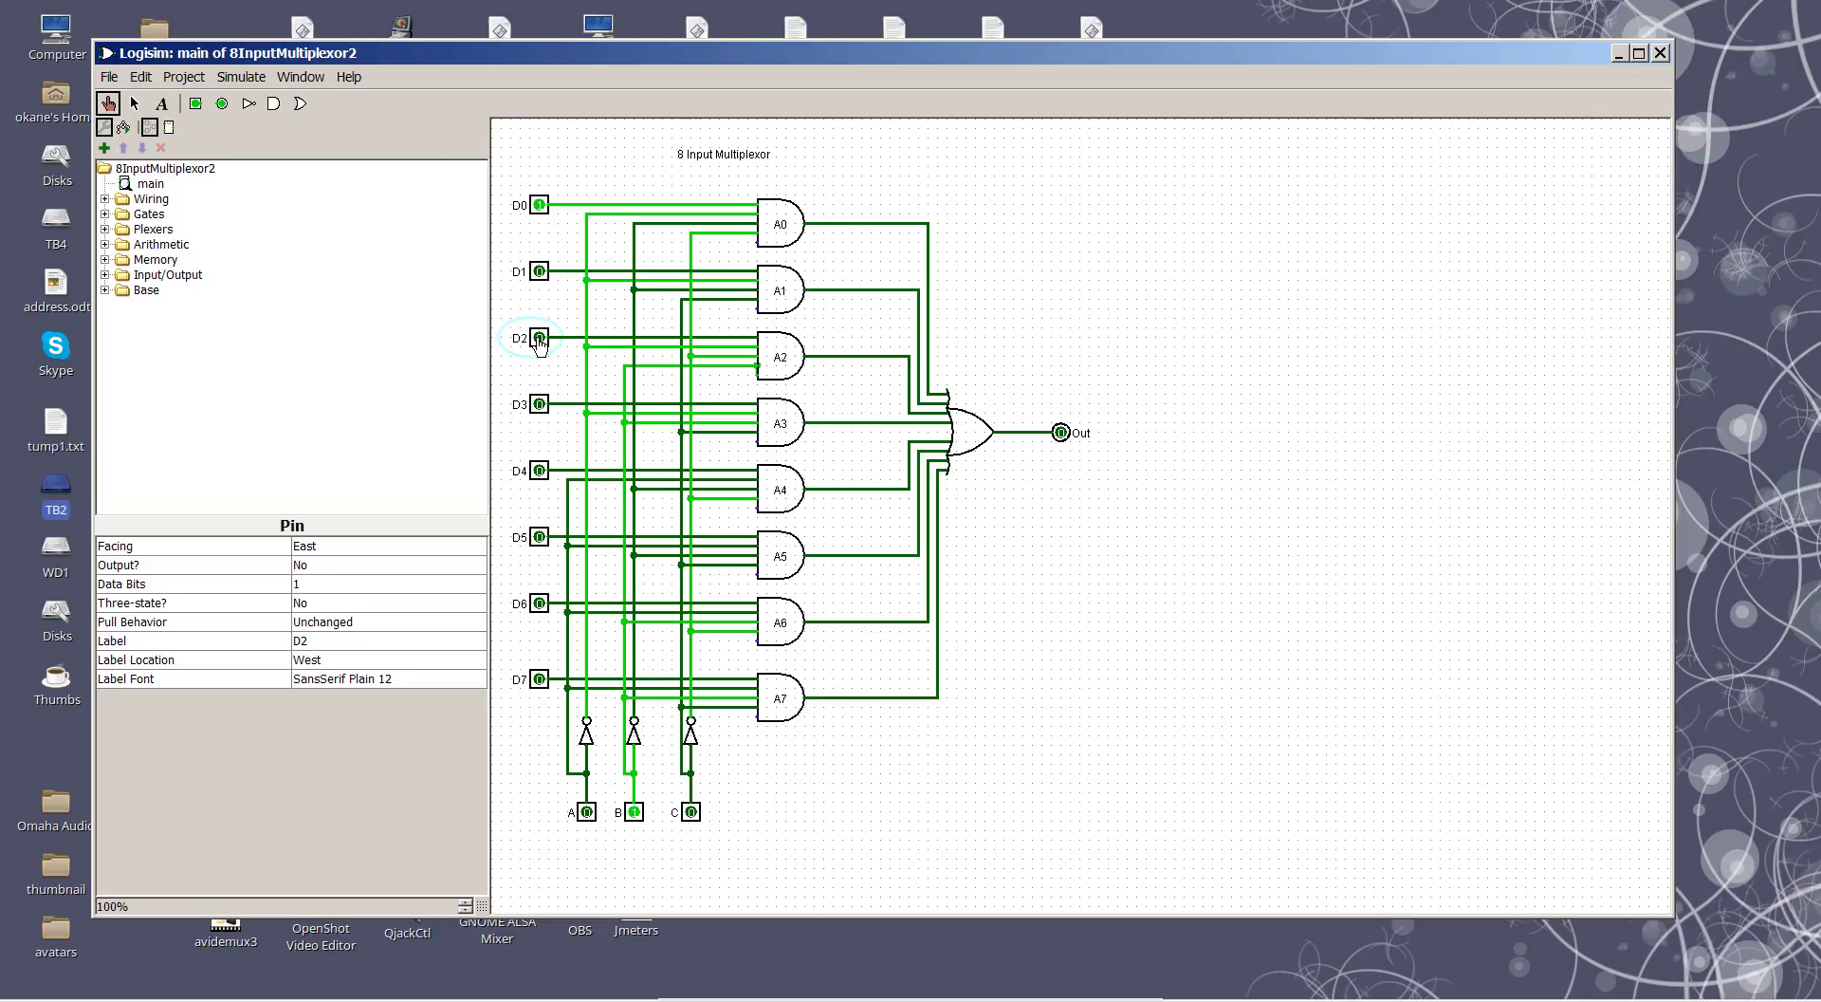
{"action": "left_click", "coordinate": [539, 339]}
{"action": "left_click", "coordinate": [539, 339]}
{"action": "left_click", "coordinate": [540, 339]}
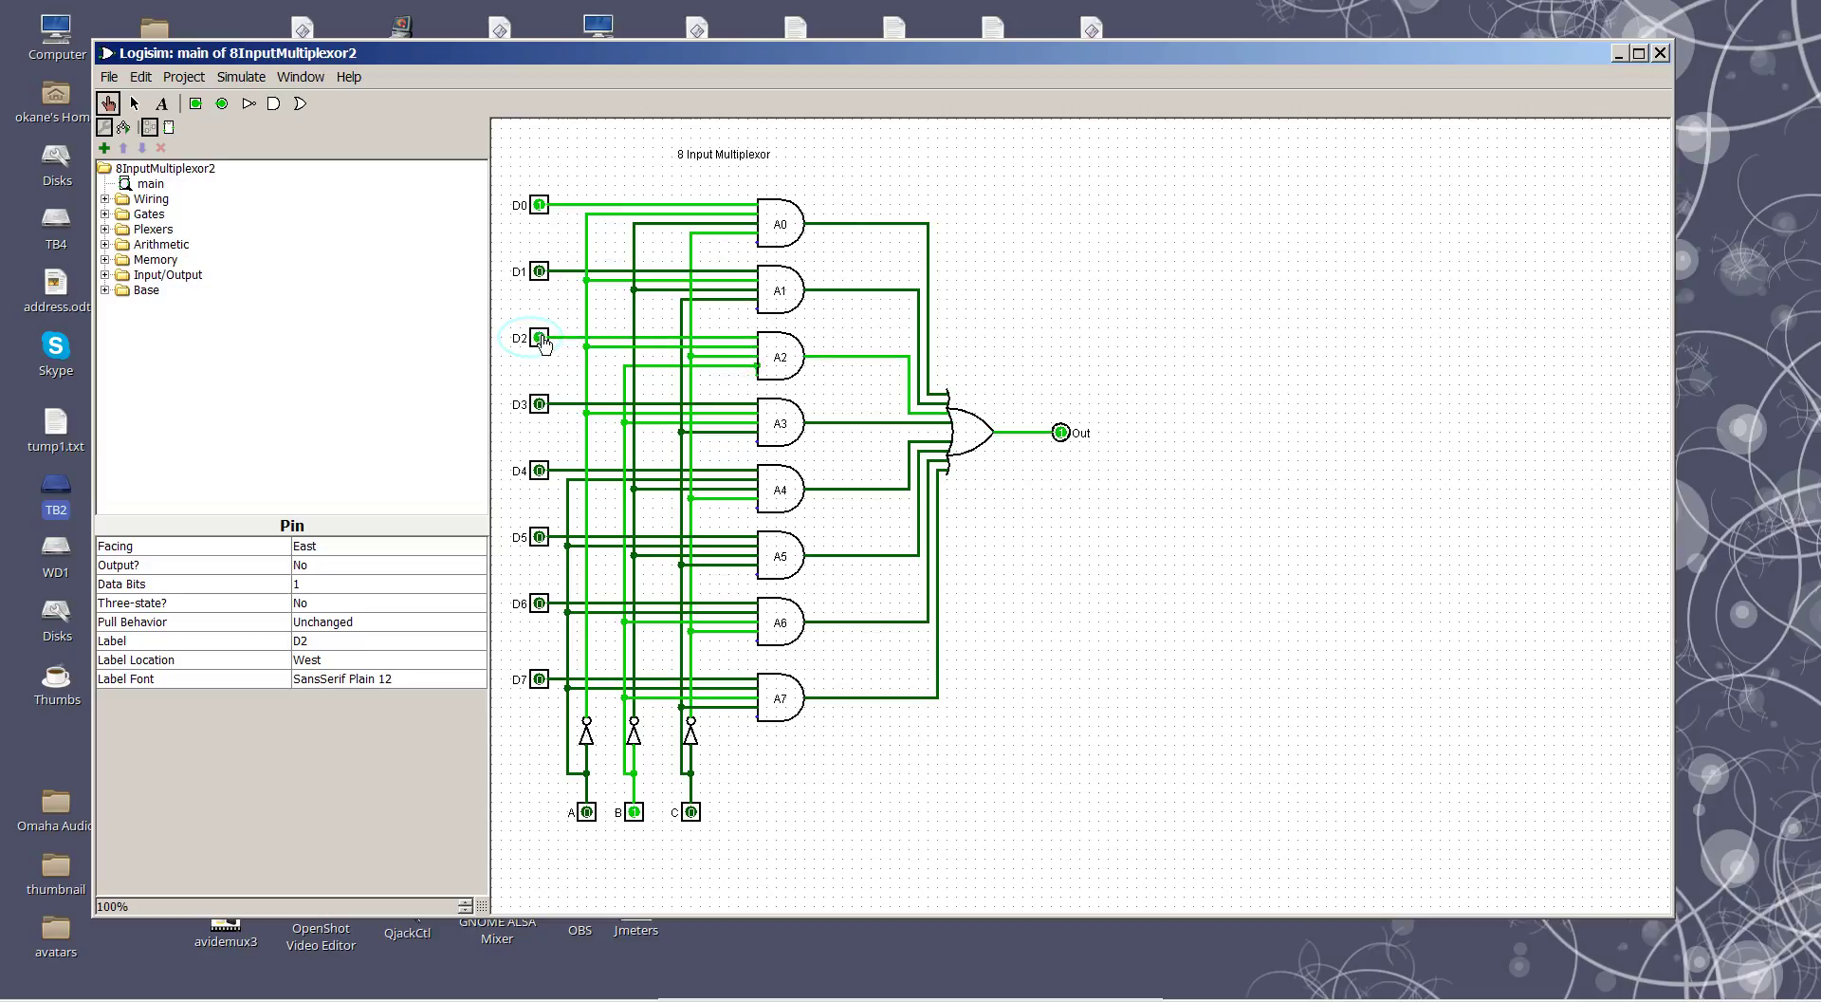
Toggle D1, D3 and D4 and turn D0 off, showing they no longer reach Out.
{"action": "left_click", "coordinate": [540, 273]}
{"action": "left_click", "coordinate": [540, 273]}
{"action": "left_click", "coordinate": [541, 207]}
{"action": "left_click", "coordinate": [539, 406]}
{"action": "left_click", "coordinate": [540, 406]}
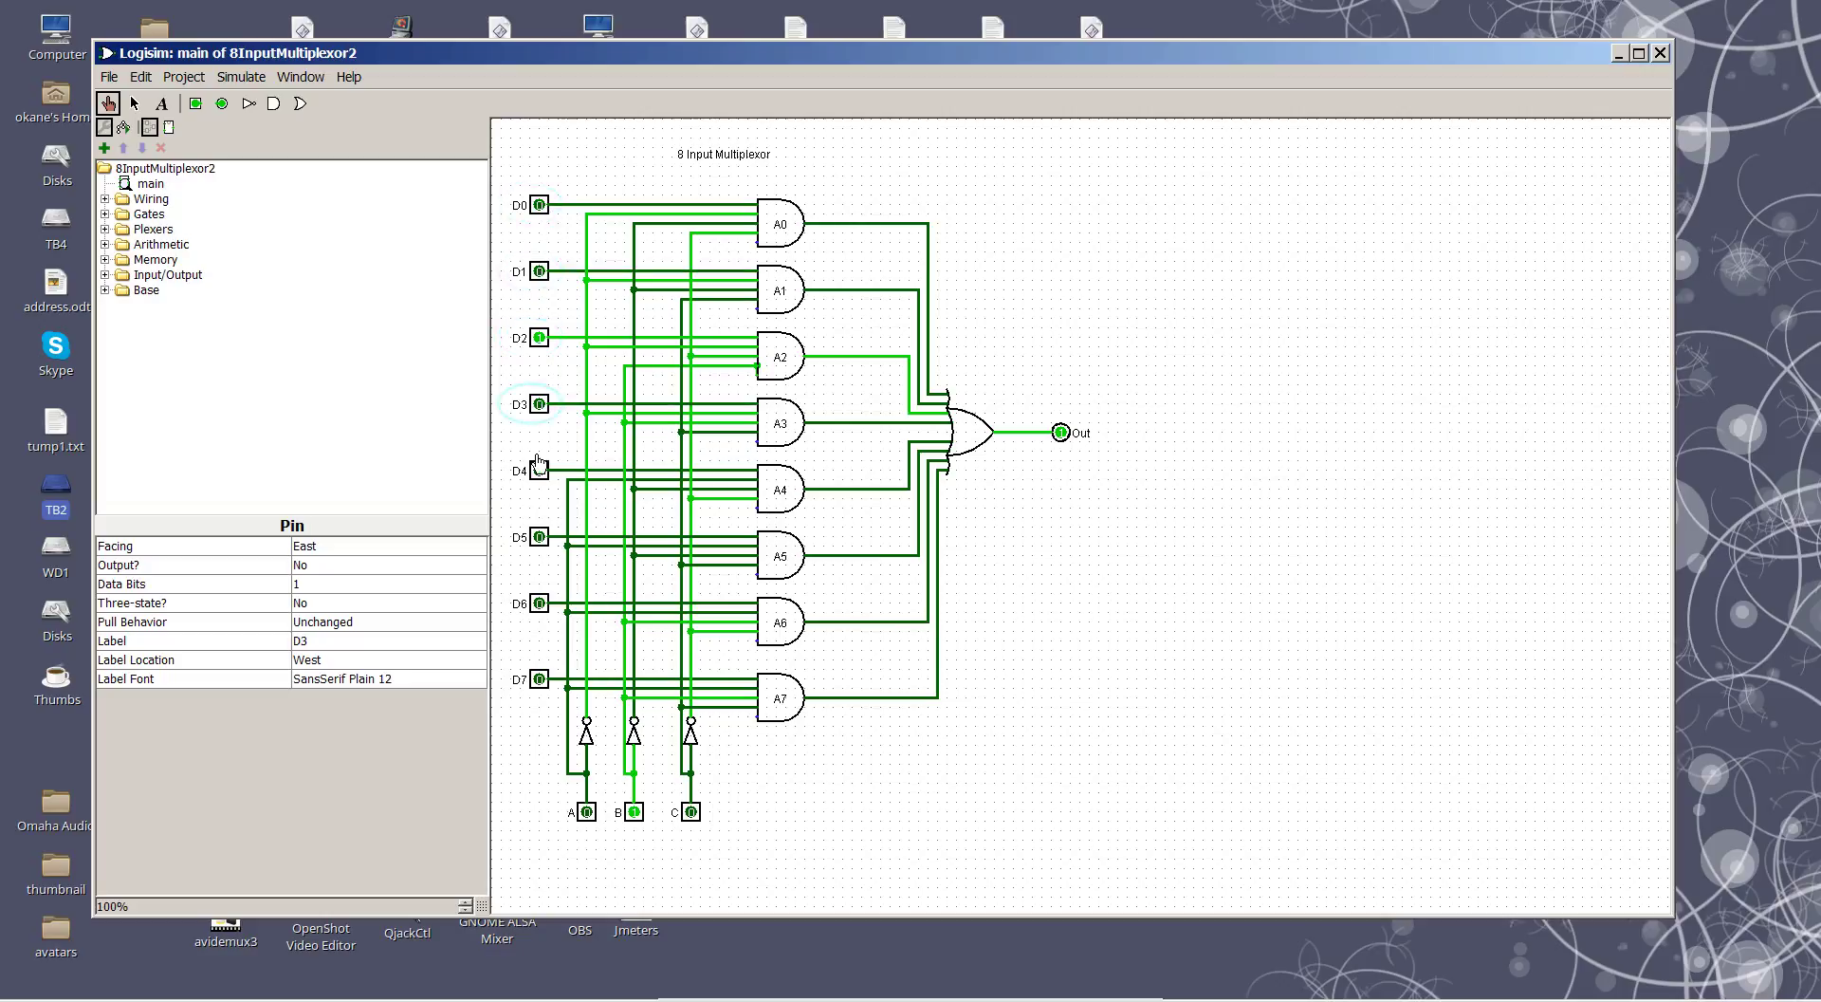
{"action": "left_click", "coordinate": [540, 471]}
{"action": "left_click", "coordinate": [539, 472]}
Set C to 1 (address 011) and toggle D3, showing Out follows it.
{"action": "left_click", "coordinate": [692, 813]}
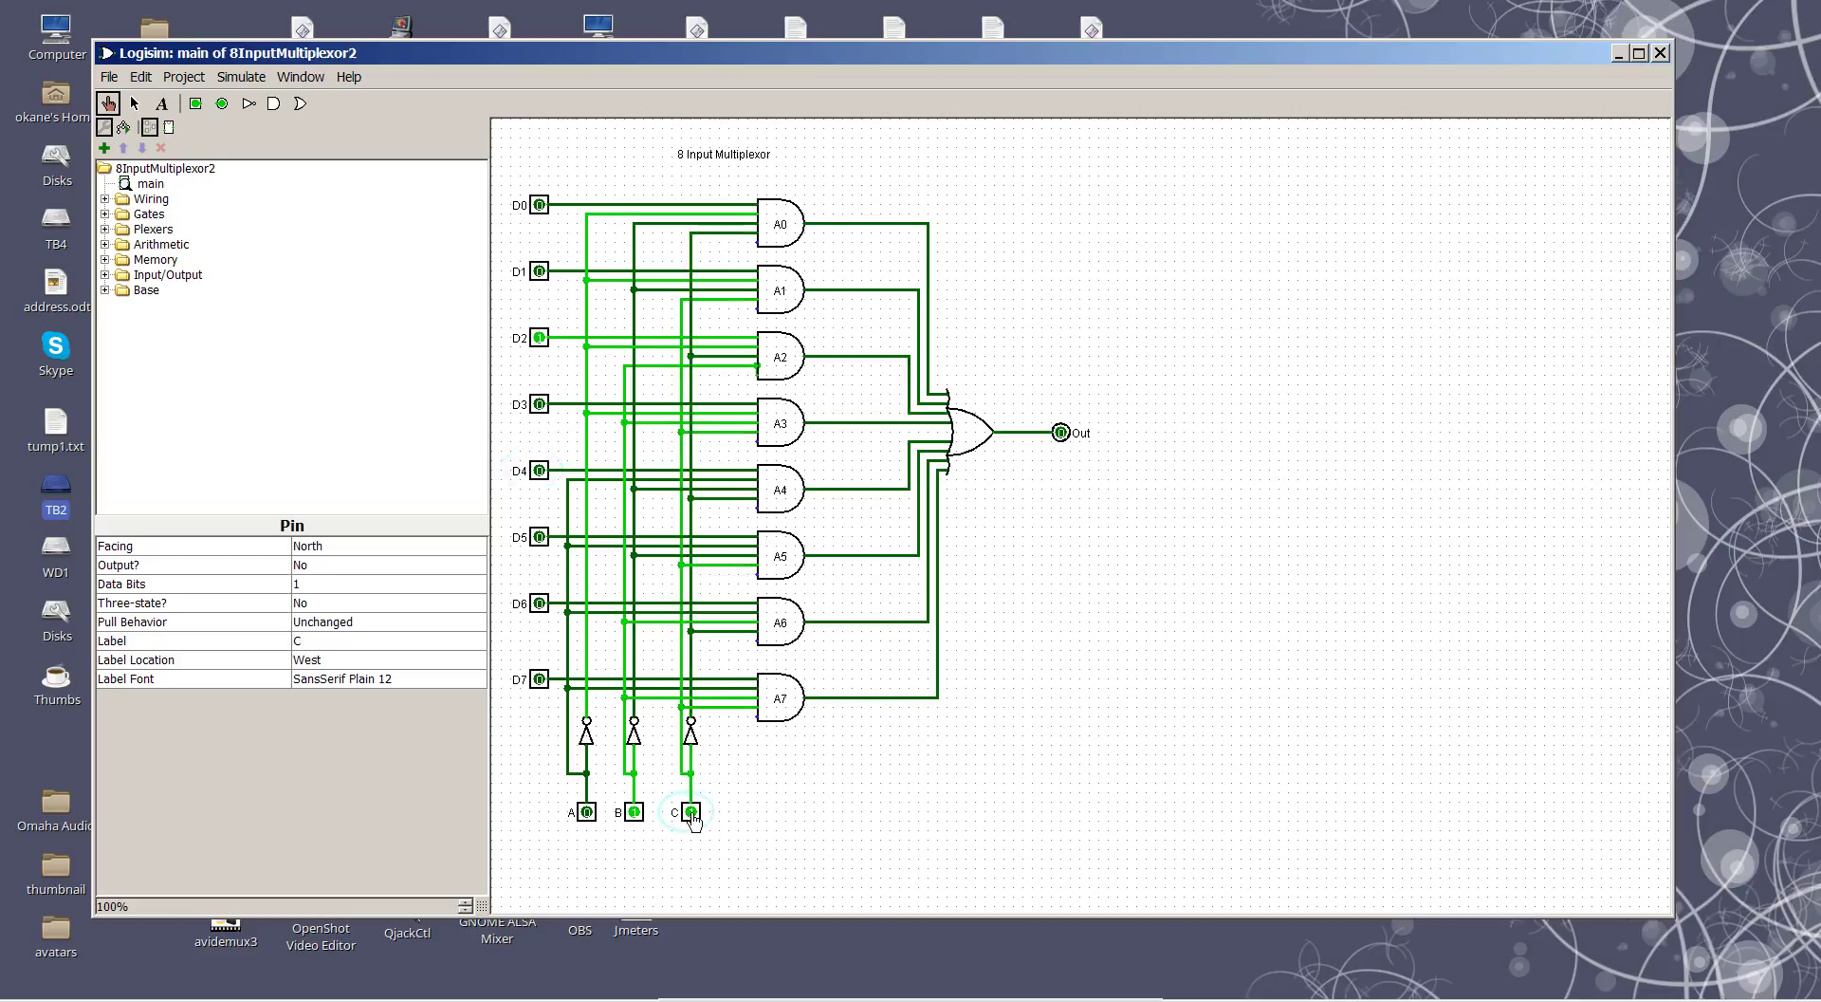
{"action": "left_click", "coordinate": [539, 405]}
{"action": "left_click", "coordinate": [540, 405]}
{"action": "left_click", "coordinate": [540, 405]}
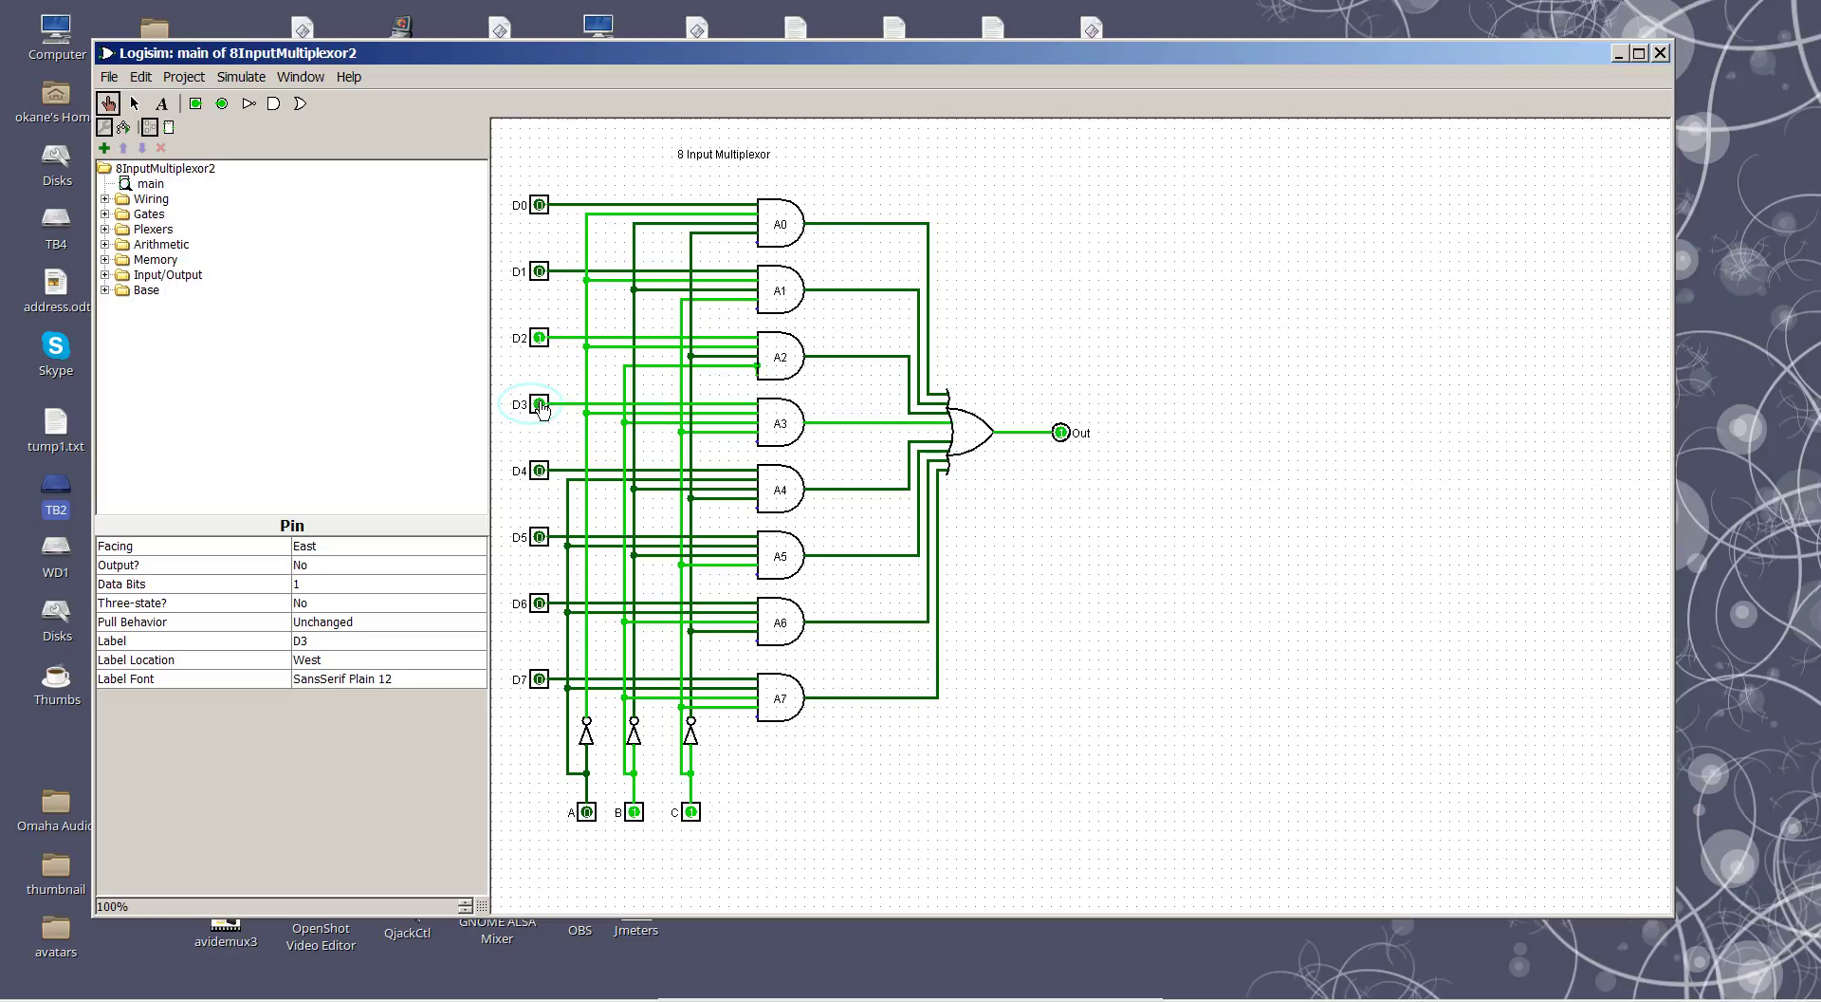
{"action": "left_click", "coordinate": [539, 405]}
{"action": "left_click", "coordinate": [539, 405]}
Toggle D2 and D1 with D3 off, showing Out ignores them at 011.
{"action": "left_click", "coordinate": [542, 340]}
{"action": "left_click", "coordinate": [542, 339]}
{"action": "left_click", "coordinate": [543, 340]}
{"action": "left_click", "coordinate": [540, 406]}
{"action": "left_click", "coordinate": [540, 339]}
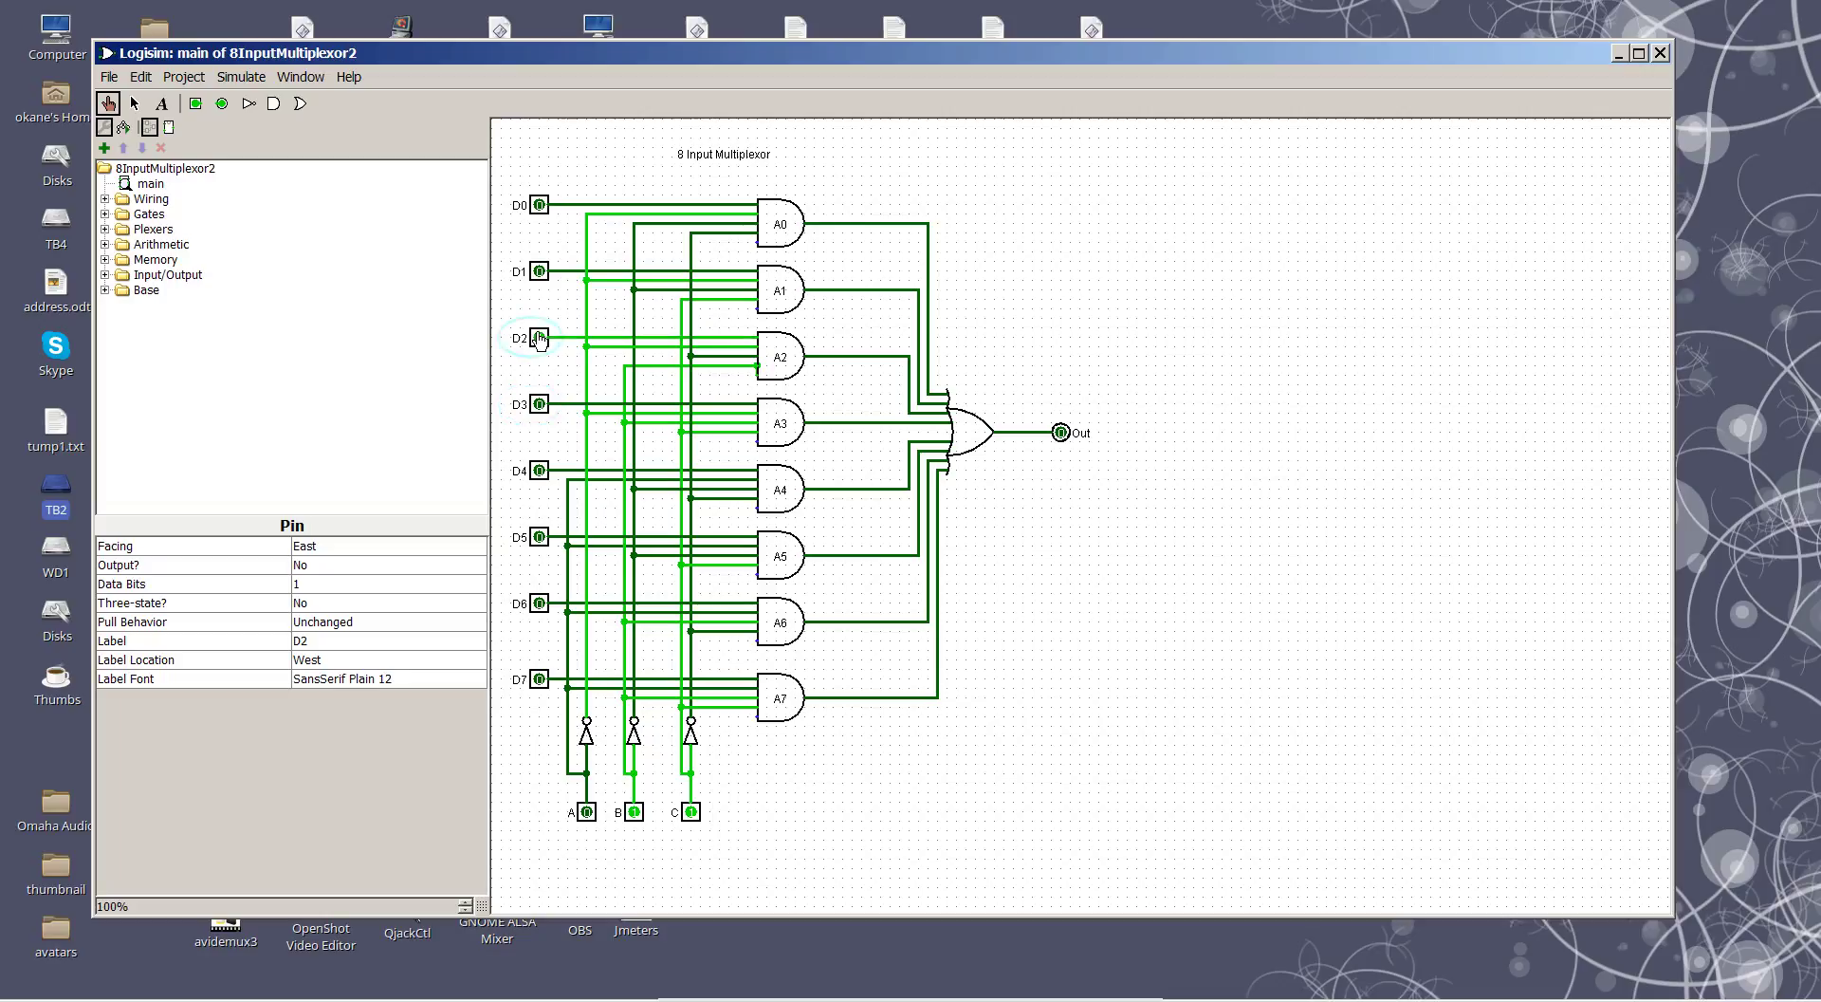
{"action": "left_click", "coordinate": [540, 338]}
{"action": "left_click", "coordinate": [539, 272]}
{"action": "left_click", "coordinate": [539, 272]}
Set the address to 100 (A=1, B=0, C=0) and toggle D4 on and off.
{"action": "left_click", "coordinate": [586, 811]}
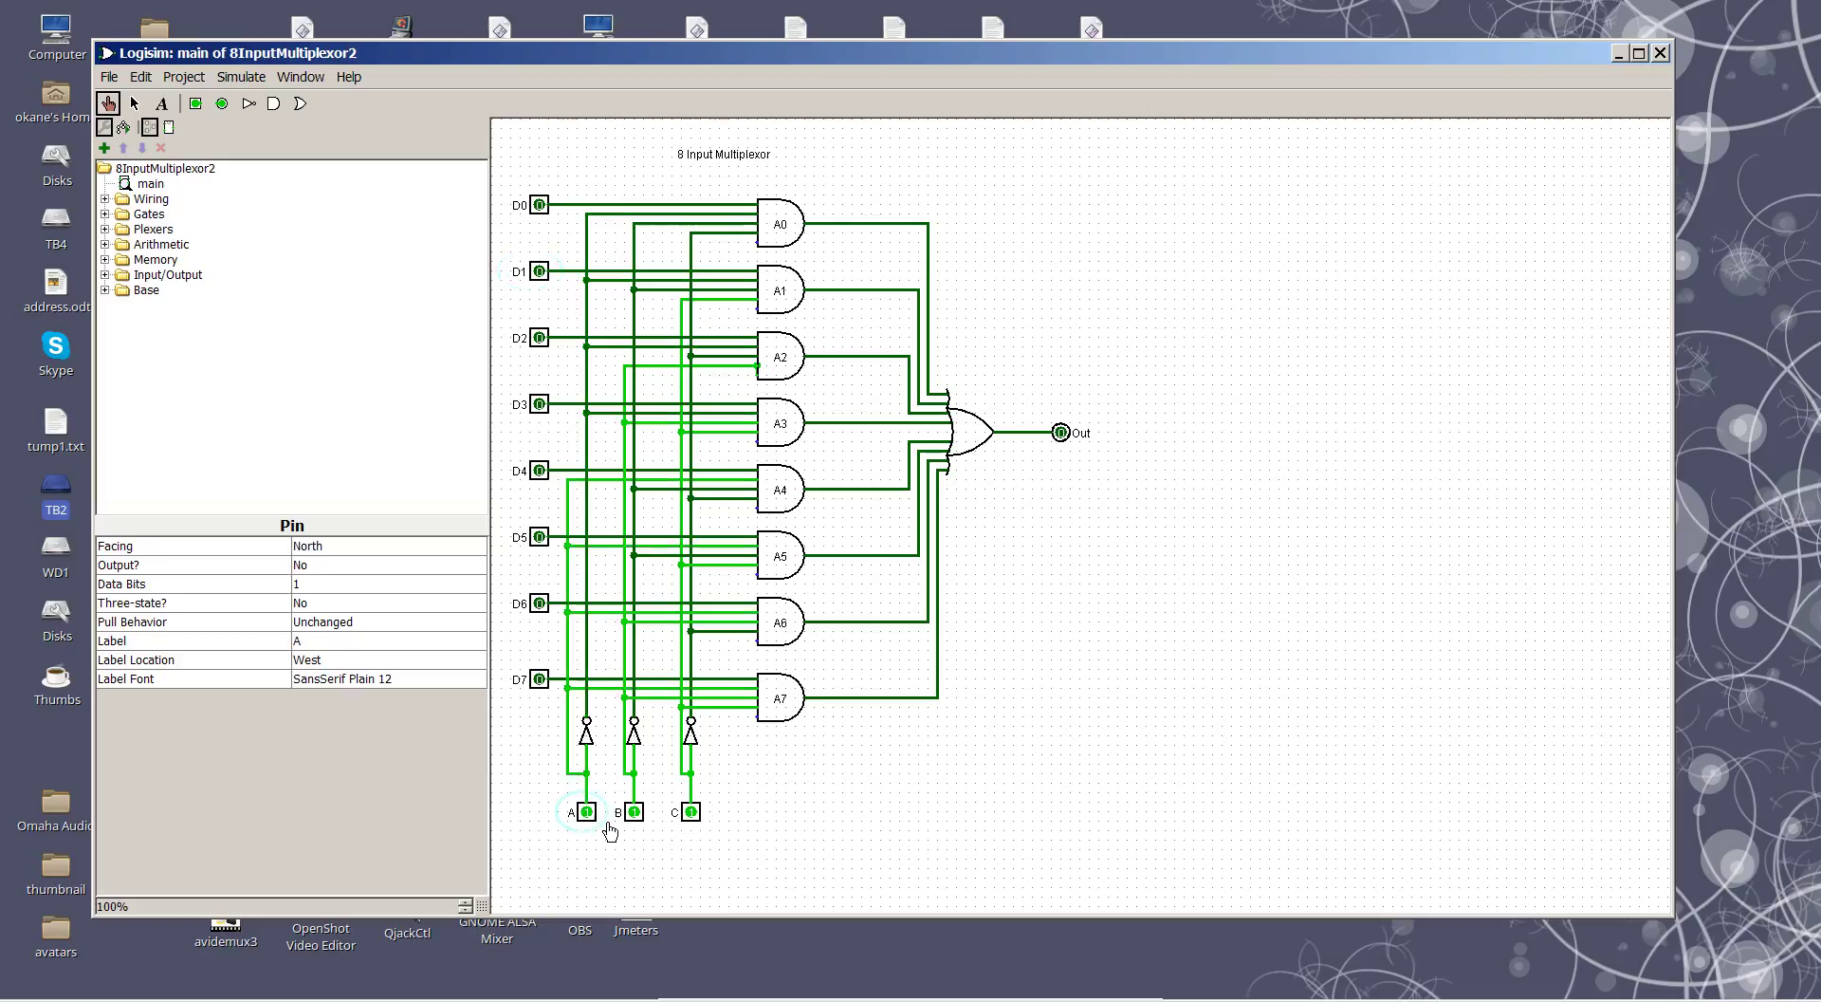
{"action": "left_click", "coordinate": [634, 812]}
{"action": "left_click", "coordinate": [690, 812]}
{"action": "left_click", "coordinate": [690, 812]}
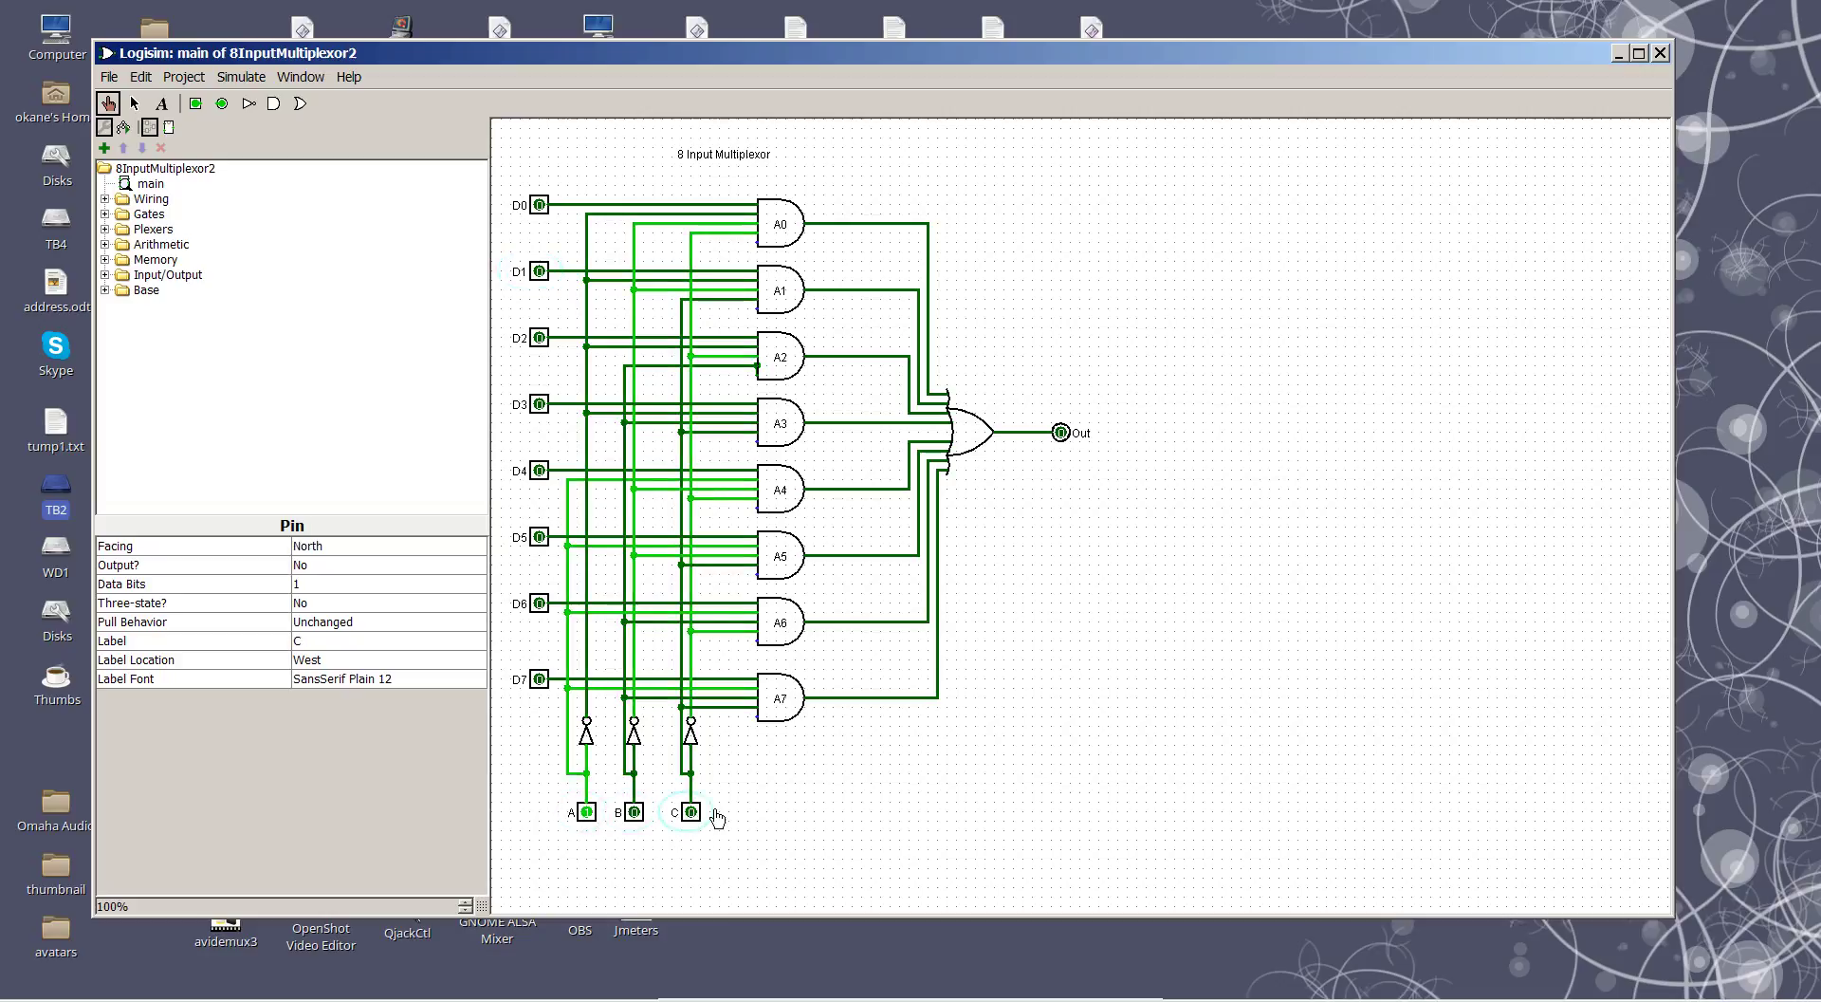
{"action": "left_click", "coordinate": [540, 472]}
{"action": "left_click", "coordinate": [540, 471]}
{"action": "left_click", "coordinate": [540, 471]}
{"action": "left_click", "coordinate": [540, 471]}
Set C to 1 (address 101), toggle D5 and D4, ending with all data low.
{"action": "left_click", "coordinate": [691, 812]}
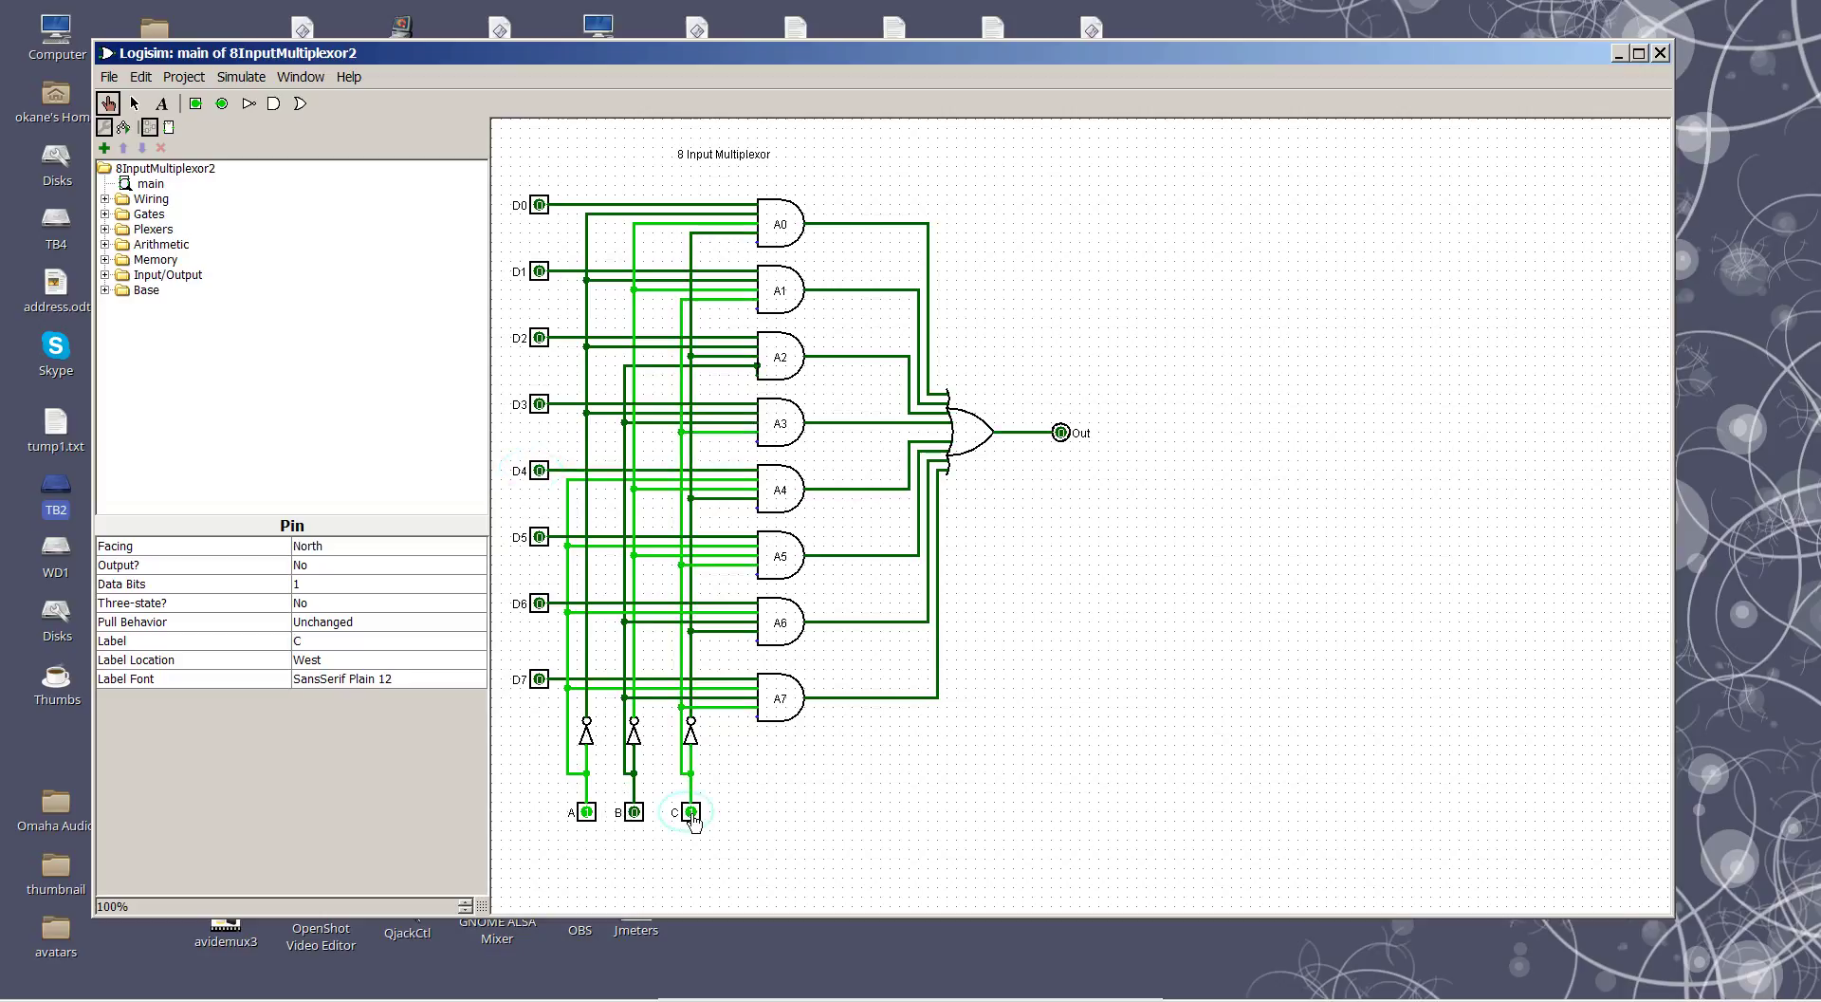
{"action": "left_click", "coordinate": [539, 538]}
{"action": "left_click", "coordinate": [539, 538]}
{"action": "left_click", "coordinate": [539, 539]}
{"action": "left_click", "coordinate": [539, 539]}
{"action": "left_click", "coordinate": [540, 471]}
{"action": "left_click", "coordinate": [539, 471]}
Set the address to 110 and toggle D6 repeatedly, ending with D6 off and Out low.
{"action": "left_click", "coordinate": [587, 814]}
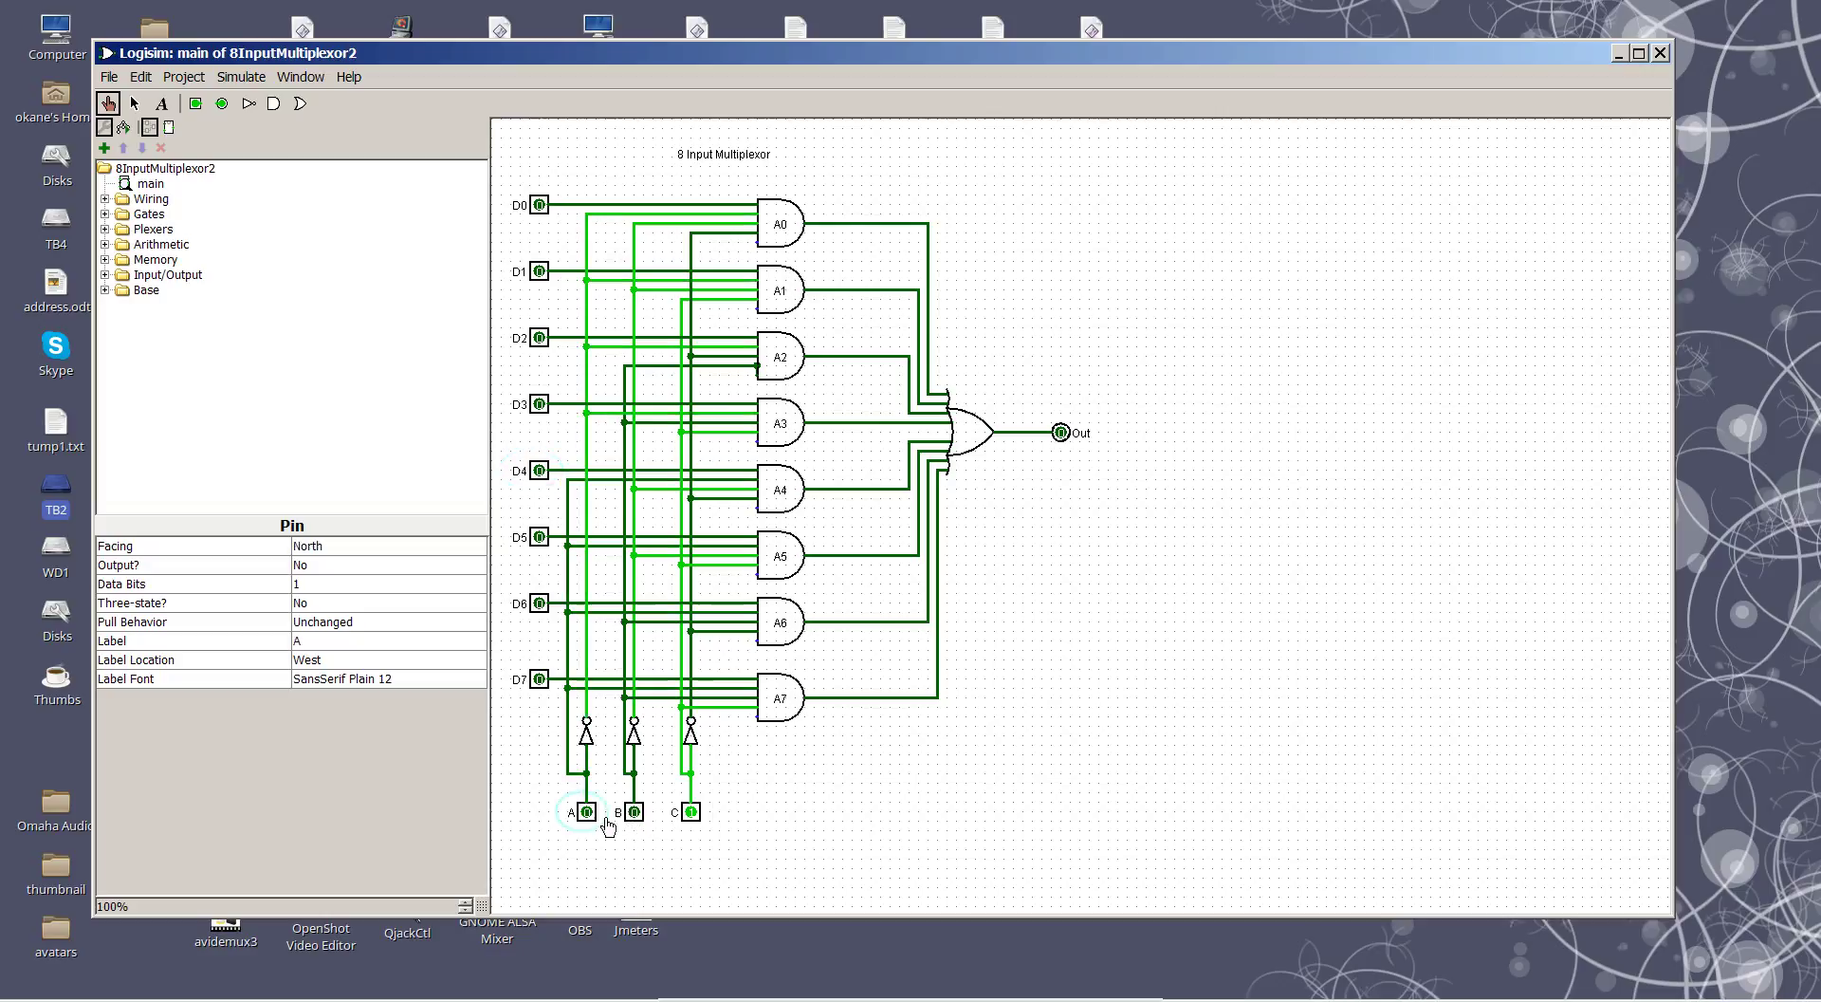
{"action": "left_click", "coordinate": [587, 814]}
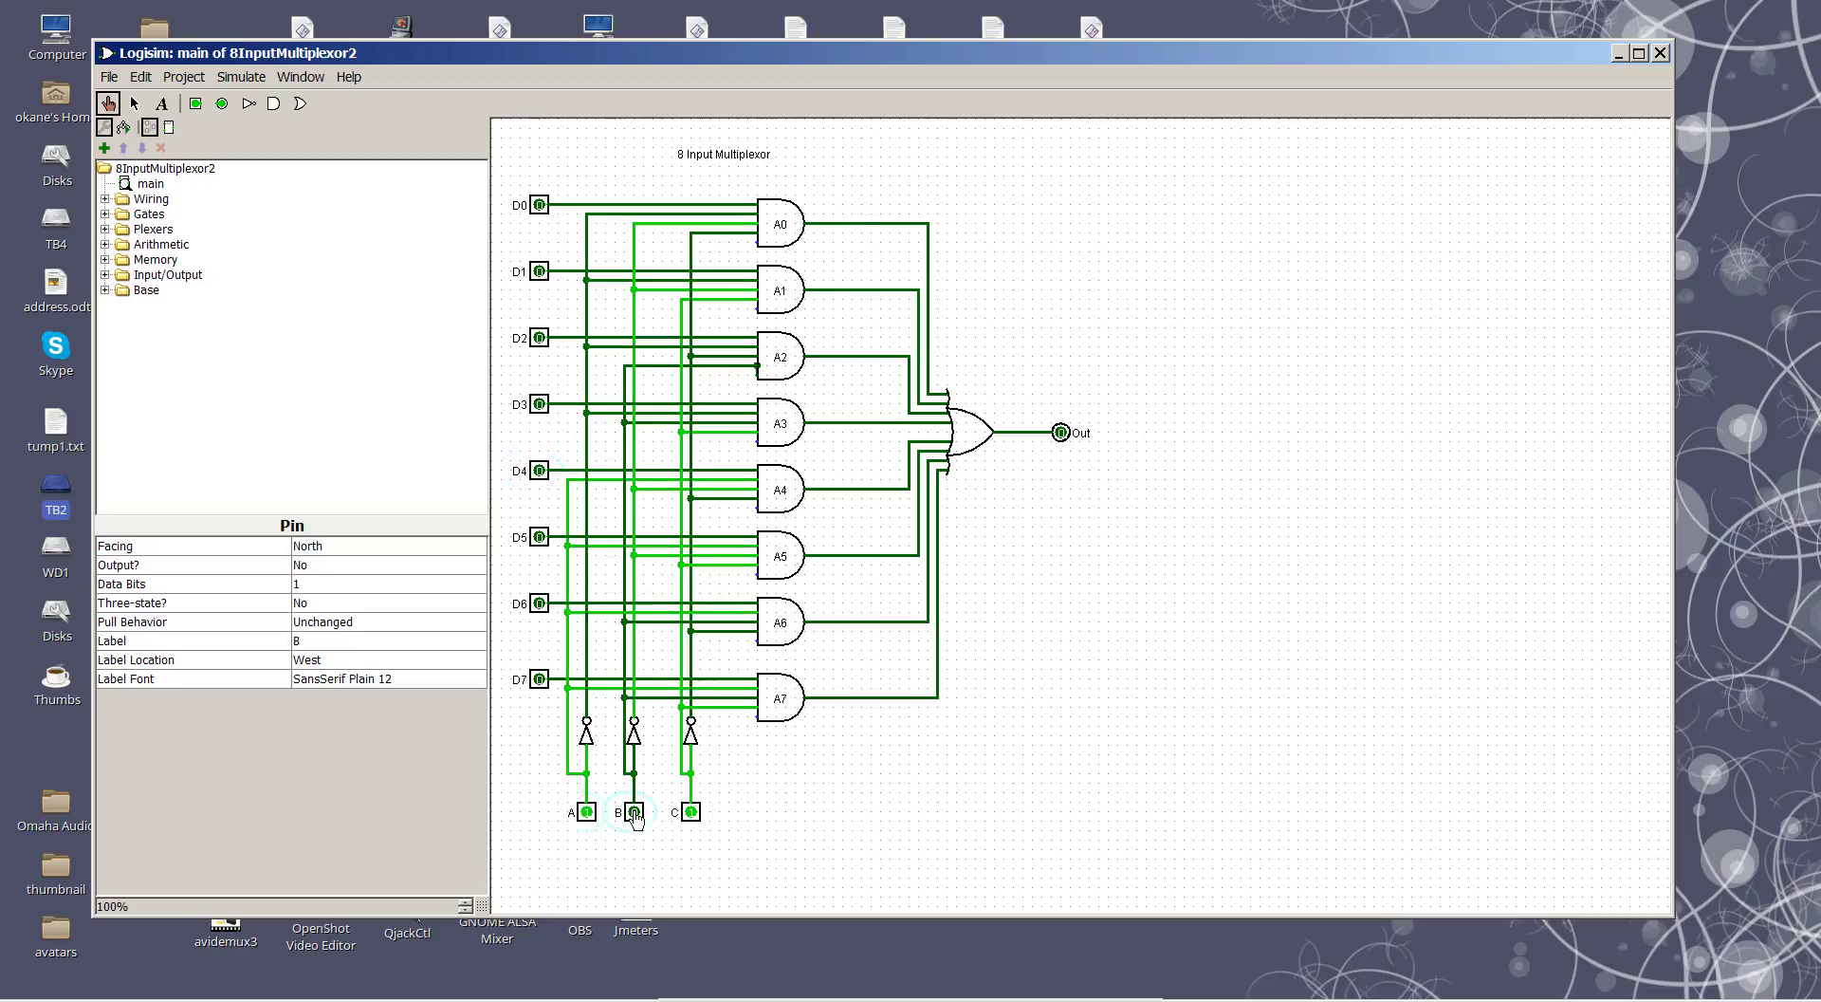
{"action": "left_click", "coordinate": [634, 813]}
{"action": "left_click", "coordinate": [692, 813]}
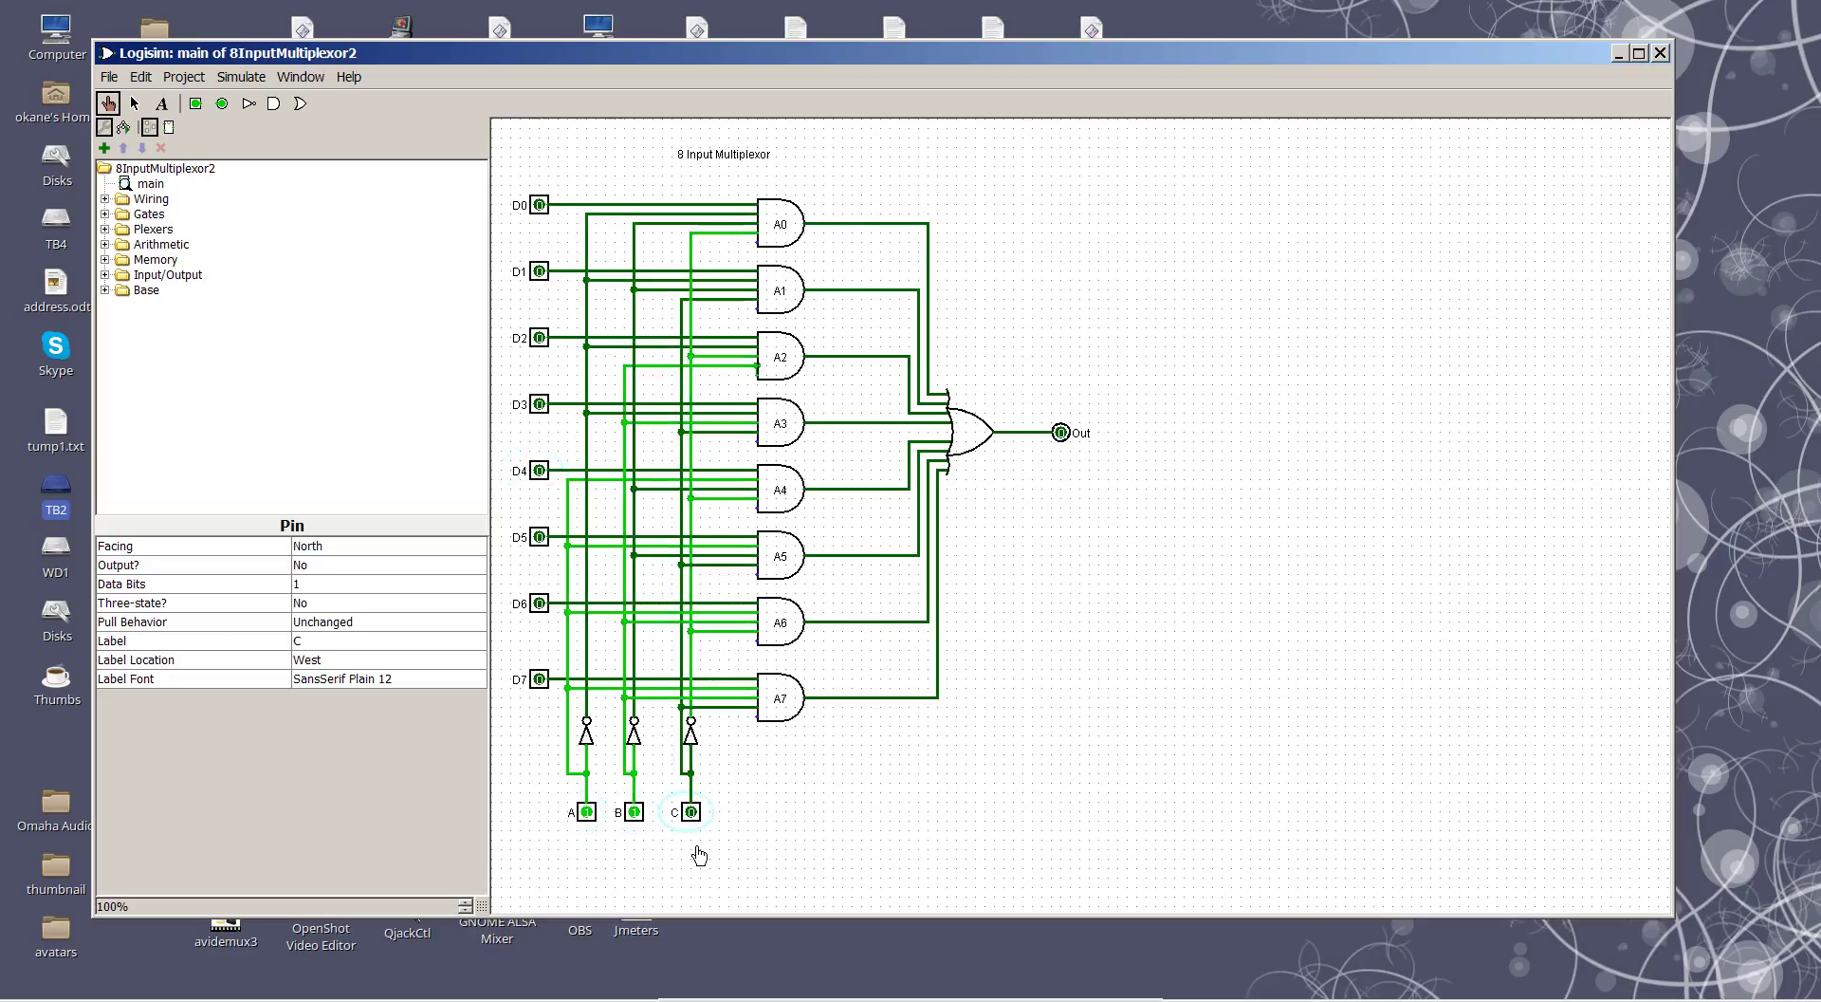
{"action": "left_click", "coordinate": [540, 604]}
{"action": "left_click", "coordinate": [540, 604]}
{"action": "left_click", "coordinate": [539, 604]}
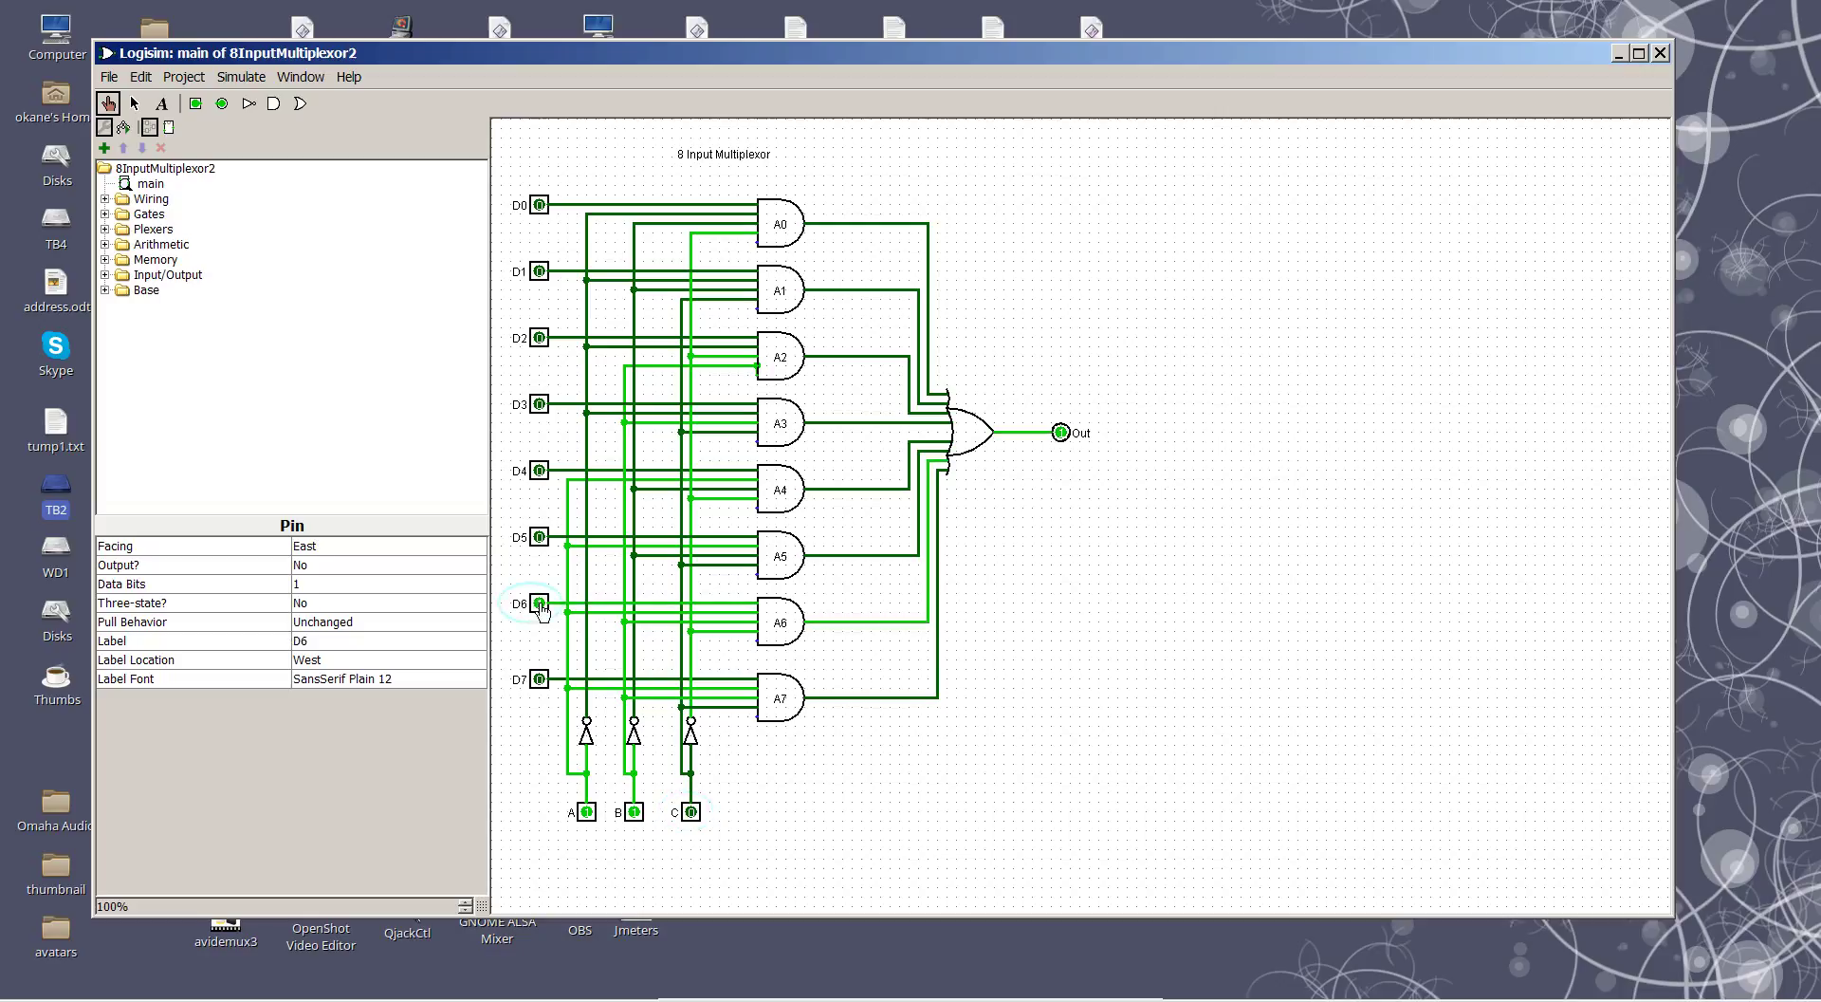
{"action": "left_click", "coordinate": [540, 604]}
{"action": "left_click", "coordinate": [540, 604]}
{"action": "left_click", "coordinate": [539, 605]}
{"action": "left_click", "coordinate": [540, 605]}
{"action": "left_click", "coordinate": [539, 604]}
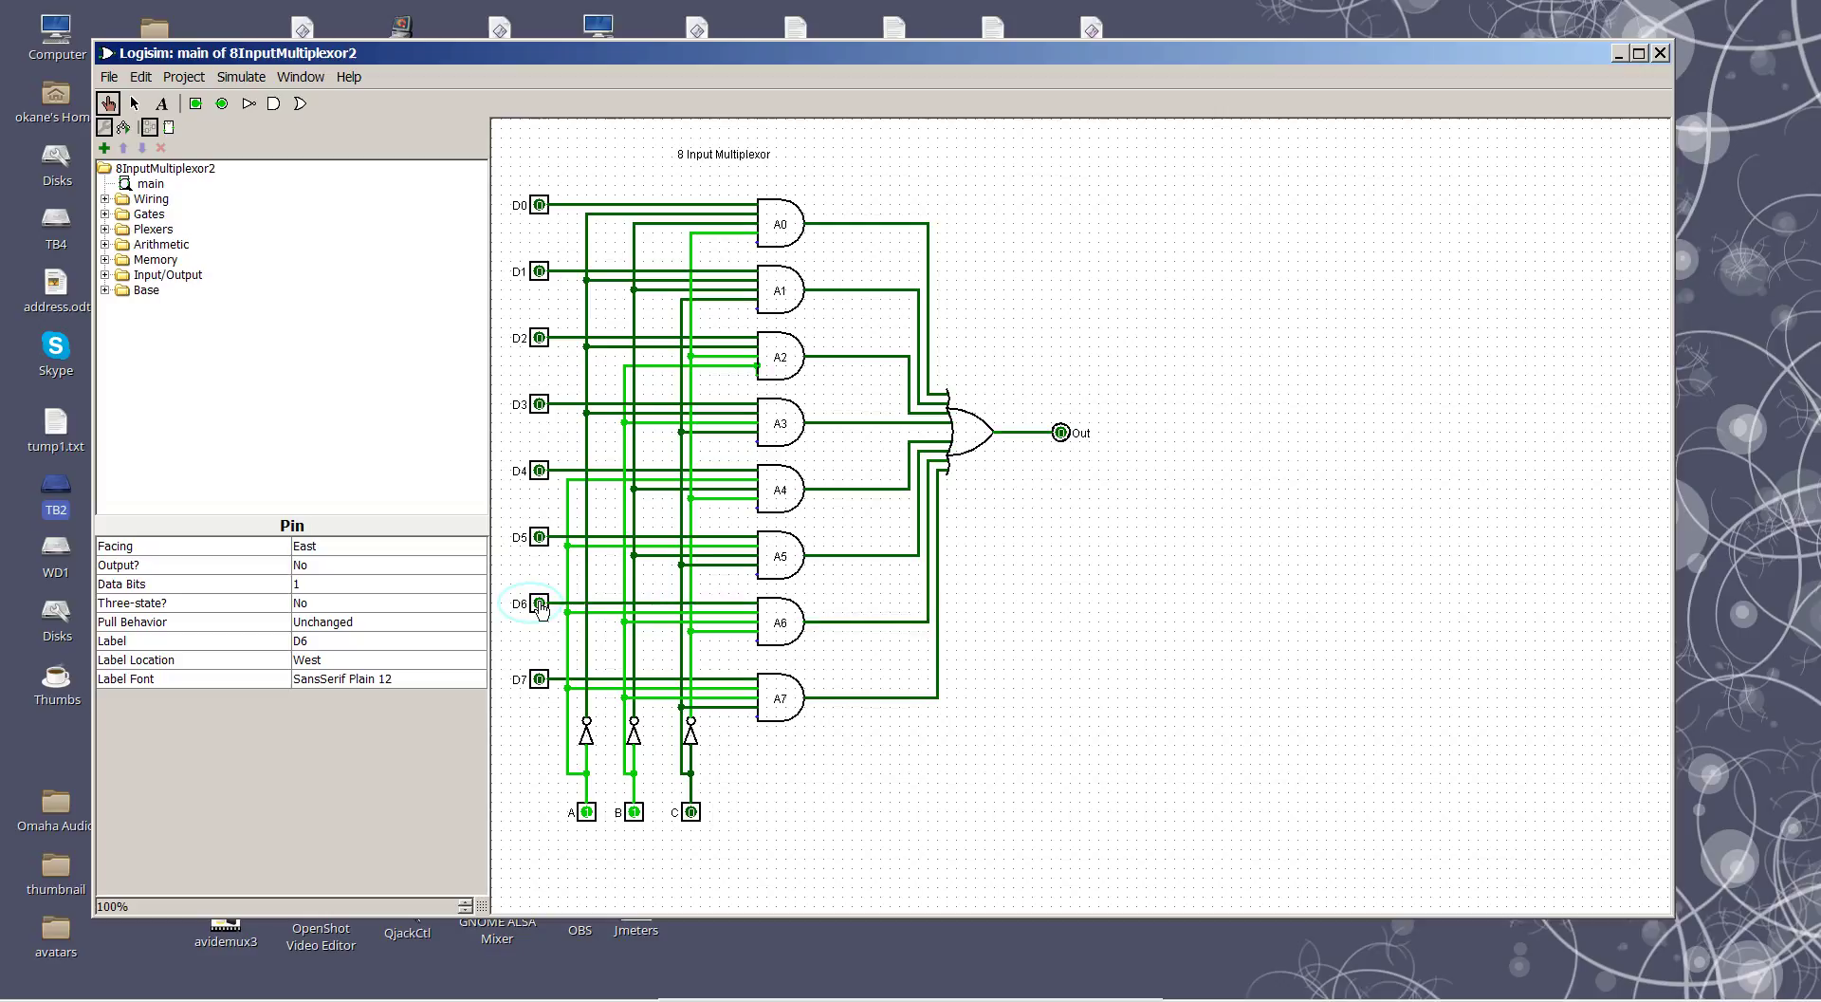
Set C to 1 (address 111) and toggle D7 on then off, returning Out to 0.
{"action": "left_click", "coordinate": [691, 812]}
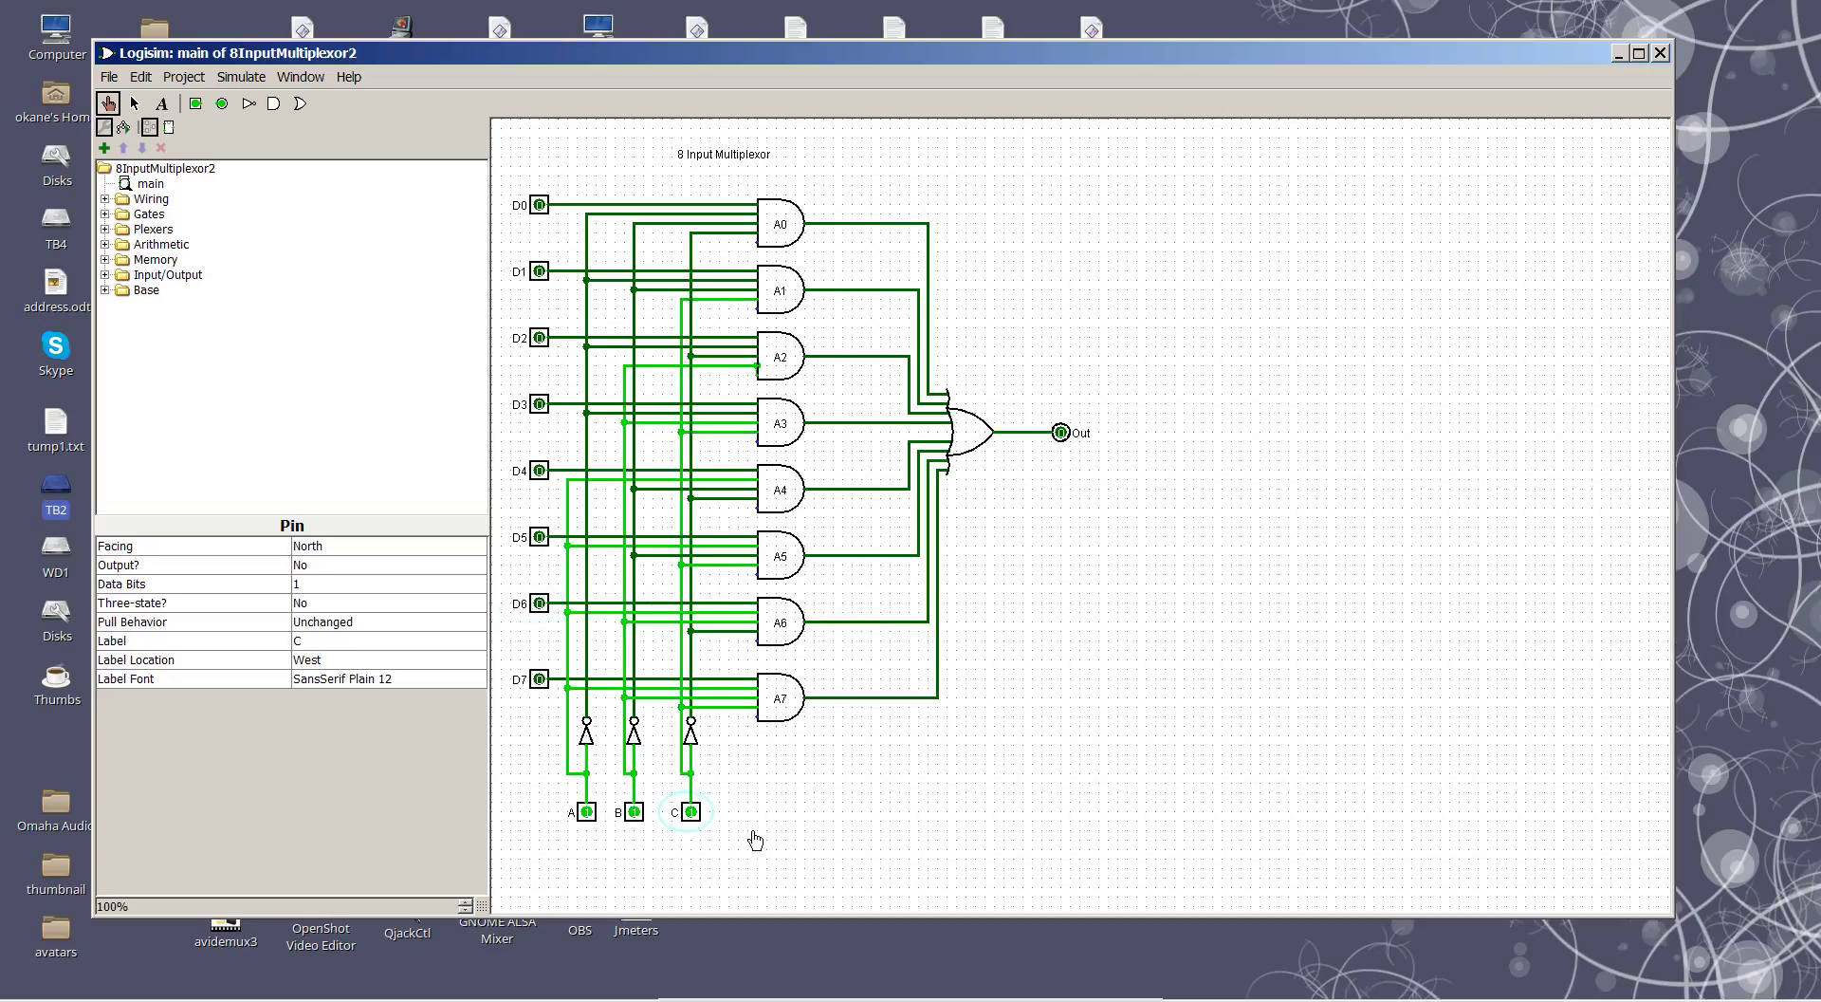
{"action": "left_click", "coordinate": [540, 679]}
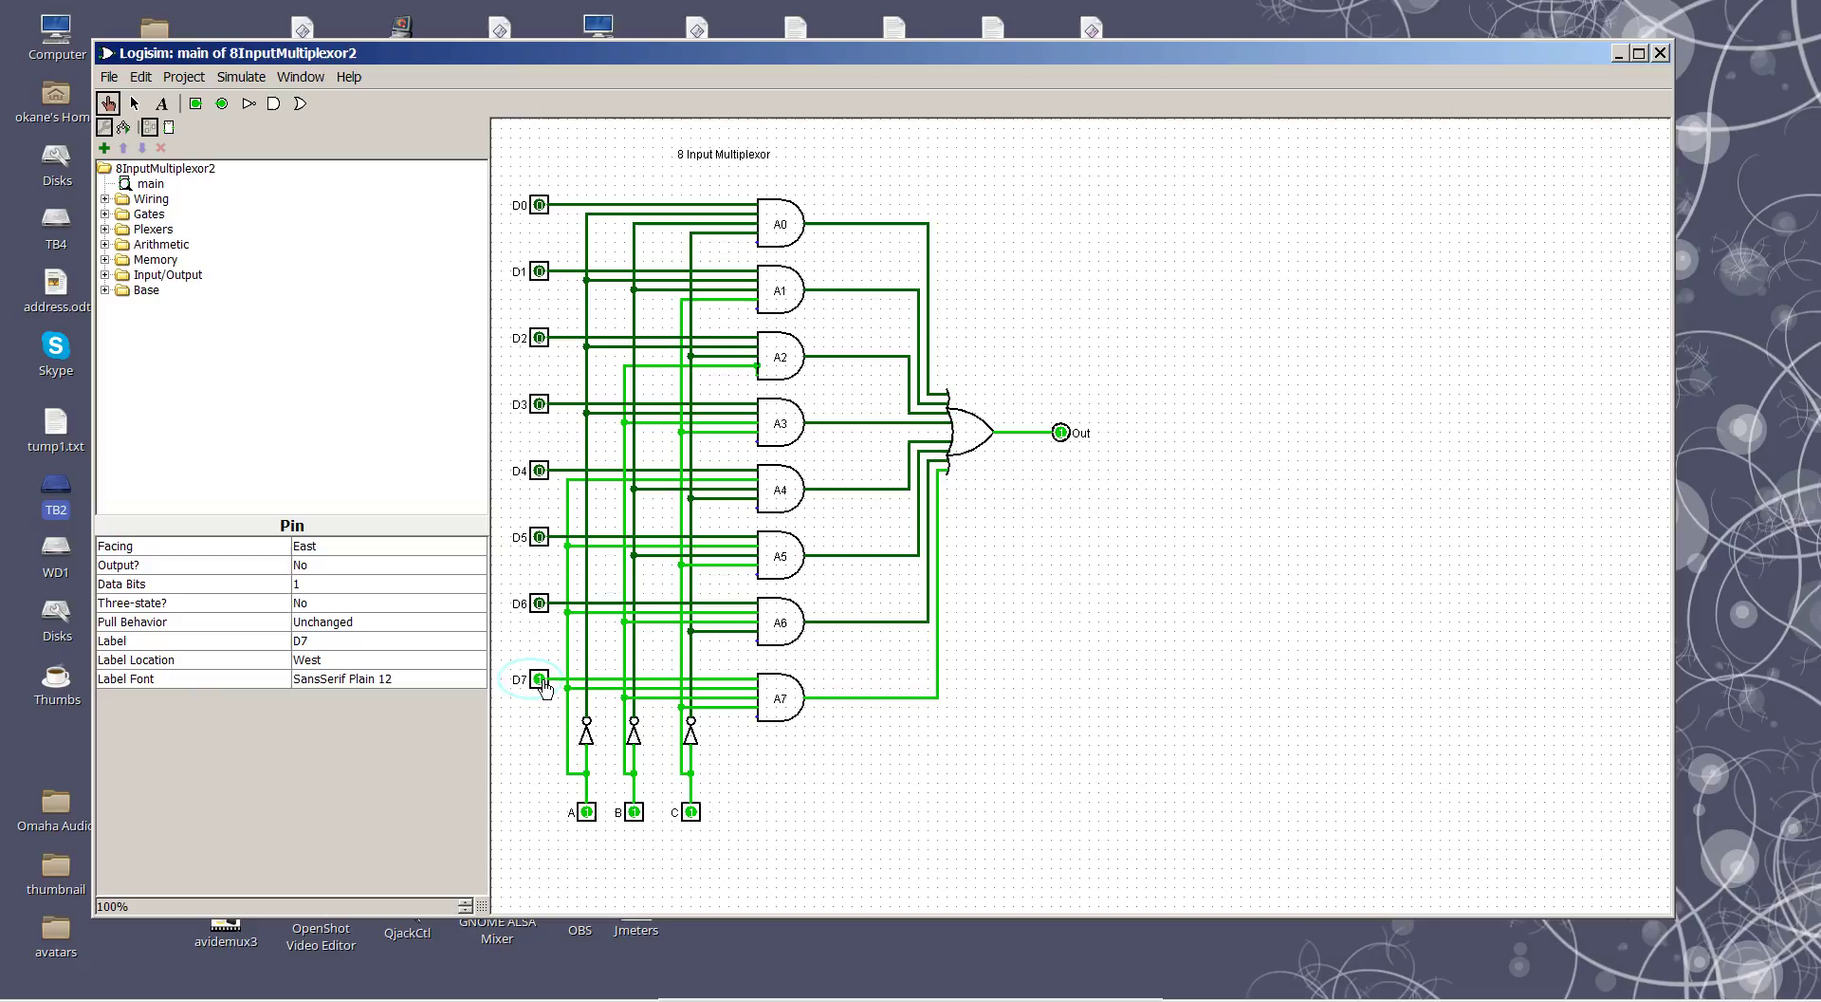
{"action": "left_click", "coordinate": [540, 679]}
{"action": "left_click", "coordinate": [539, 679]}
{"action": "left_click", "coordinate": [539, 679]}
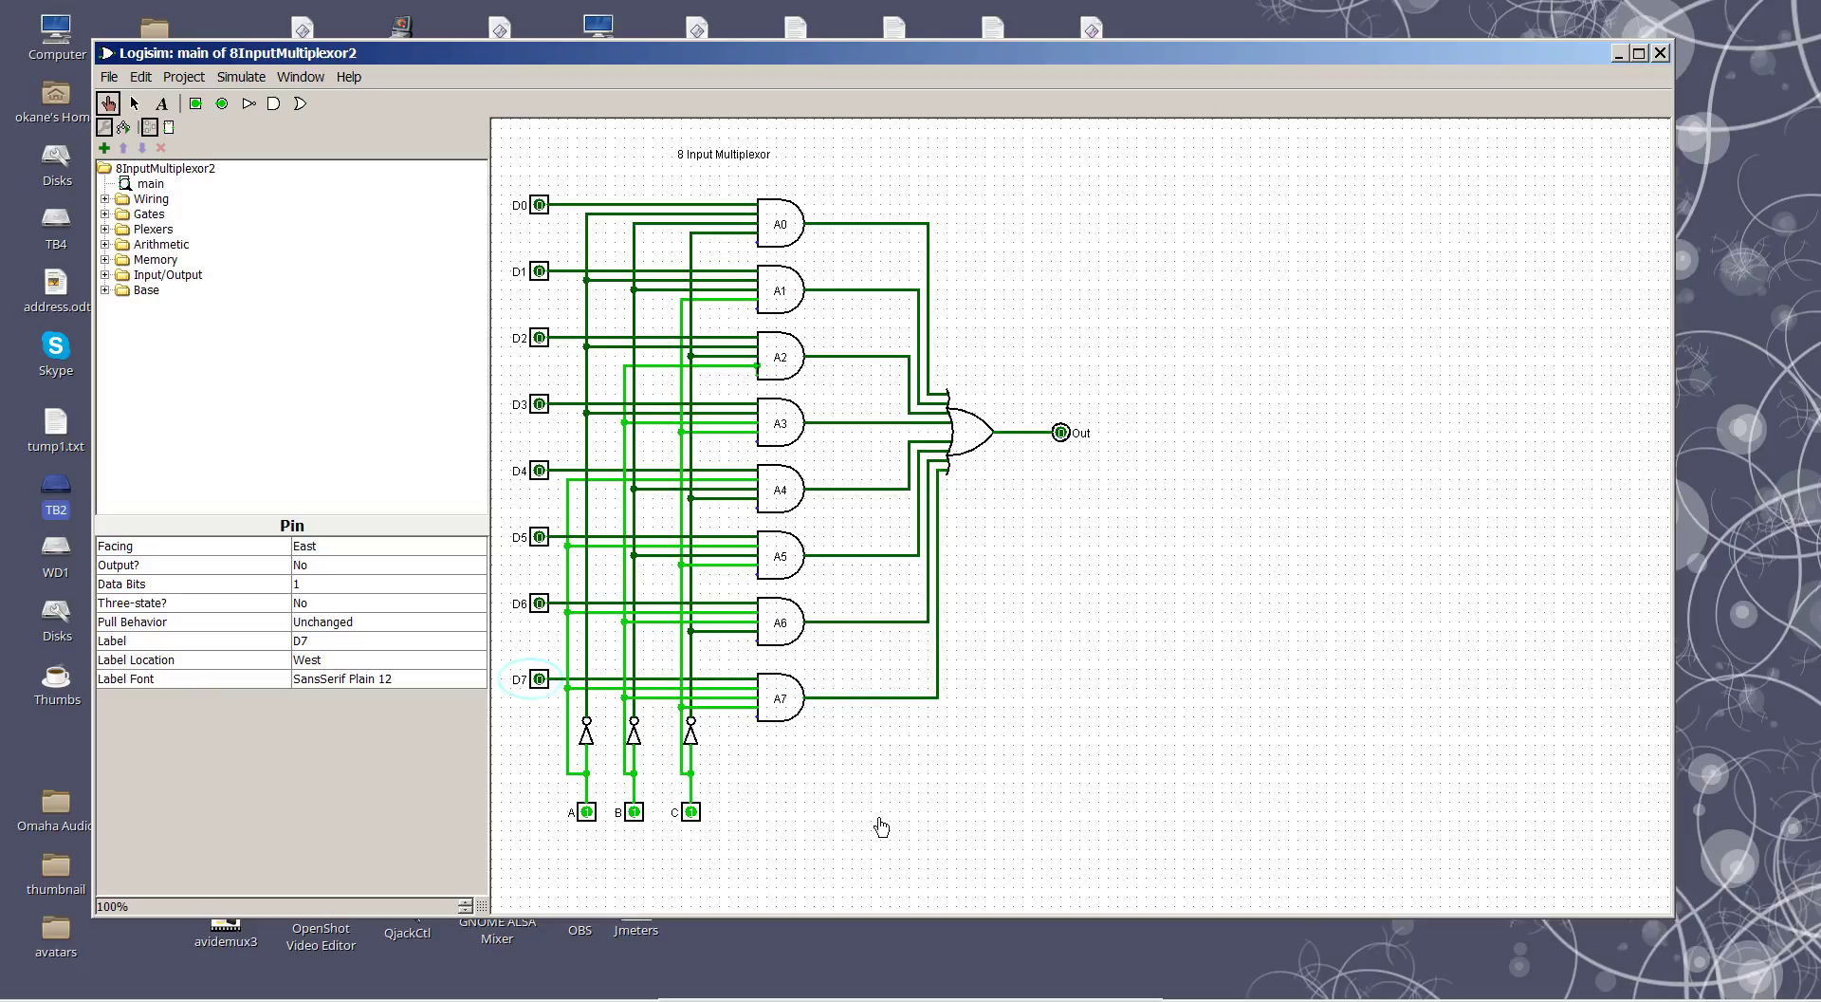